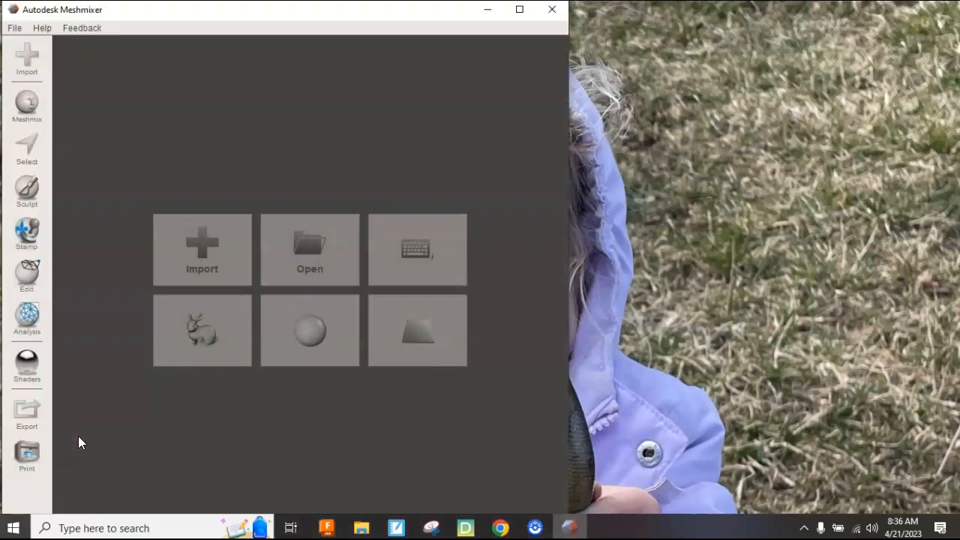
Maximize the Meshmixer window and start importing a mesh from the start screen.
{"action": "left_click", "coordinate": [519, 9]}
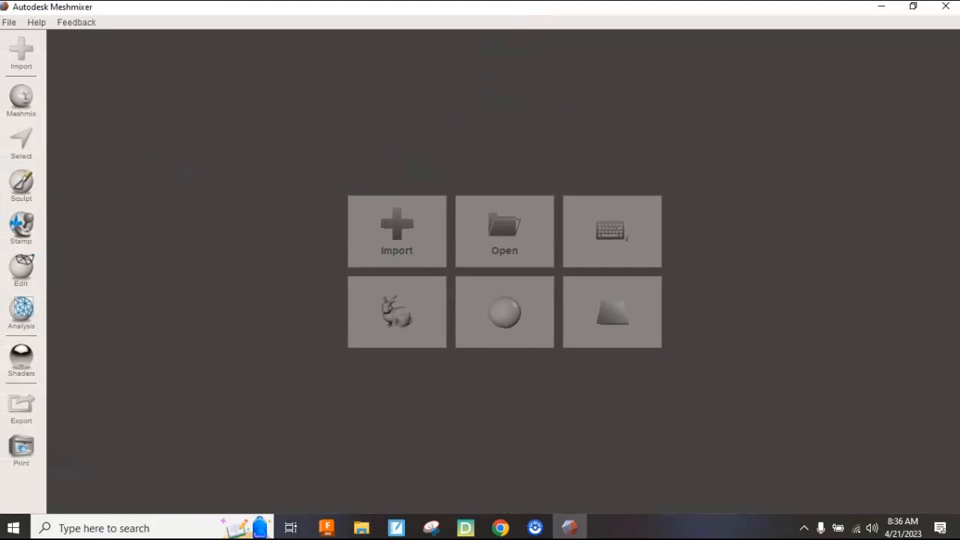
{"action": "left_click", "coordinate": [10, 24]}
{"action": "left_click", "coordinate": [221, 133]}
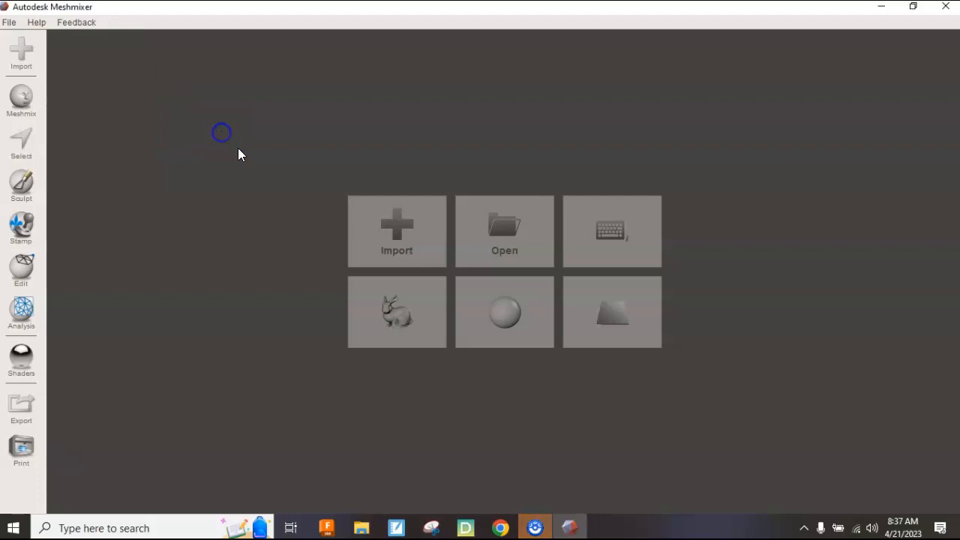
{"action": "left_click", "coordinate": [416, 235]}
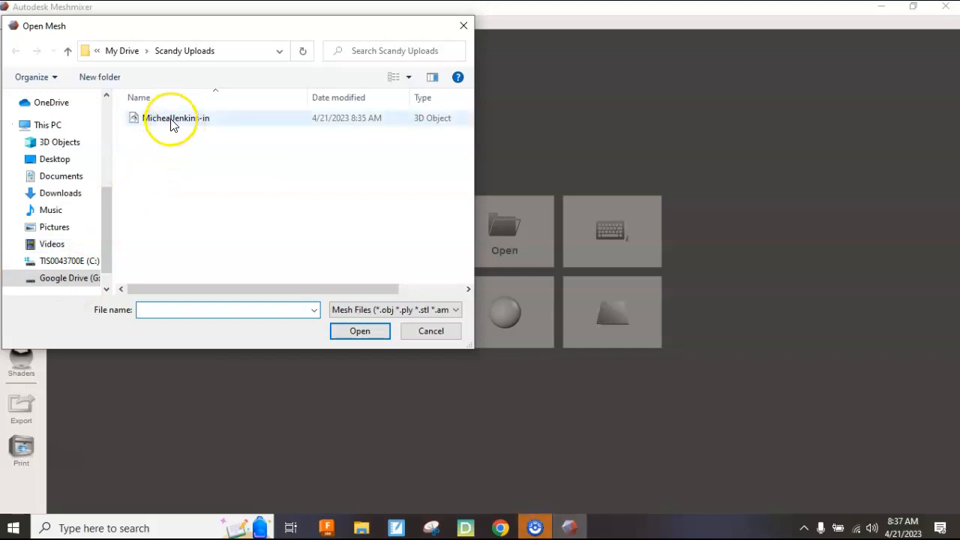
Open the .obj head scan from the Scandy Uploads folder on Google Drive.
{"action": "left_click", "coordinate": [172, 120]}
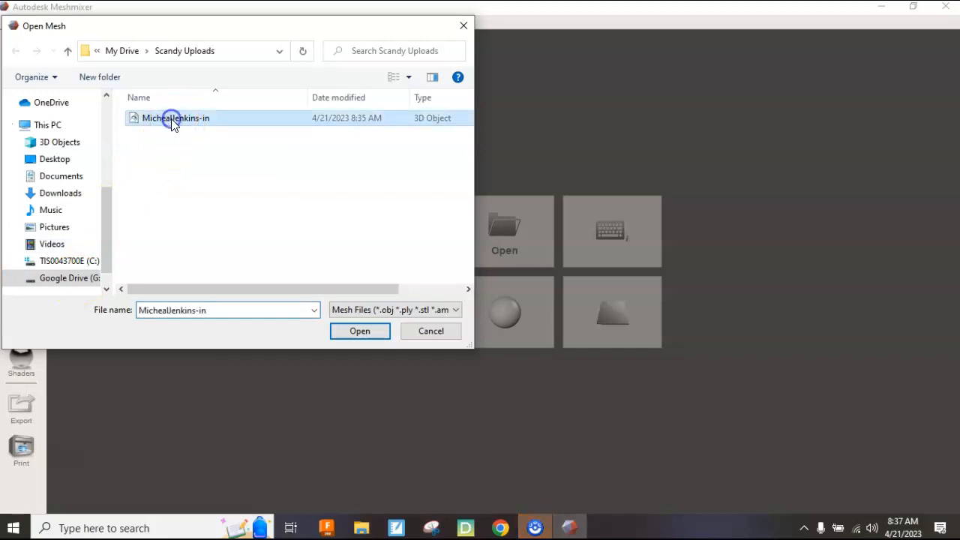
{"action": "left_click", "coordinate": [367, 334]}
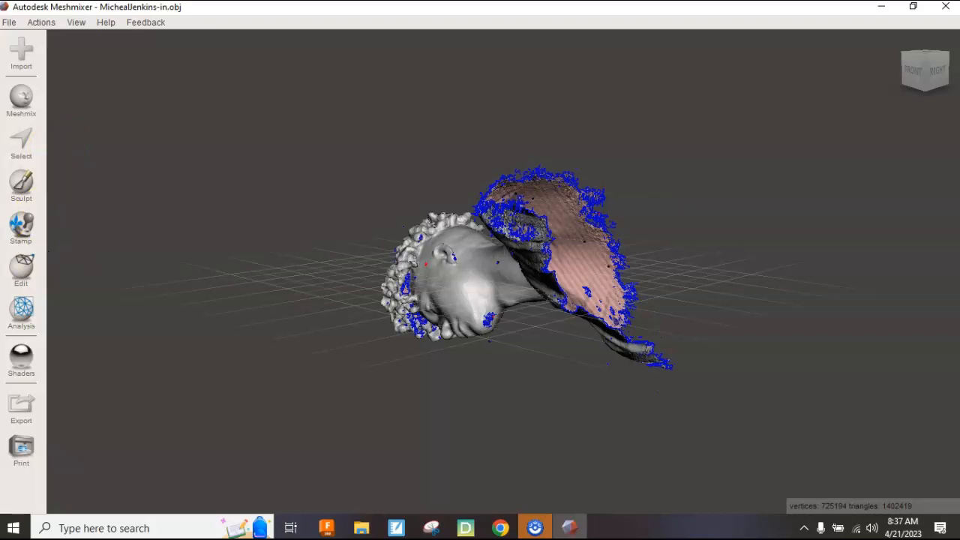
Use Transform to rotate the bust about 90° on X and raise it to Translate Y 2.9943 mm.
{"action": "left_click", "coordinate": [40, 276]}
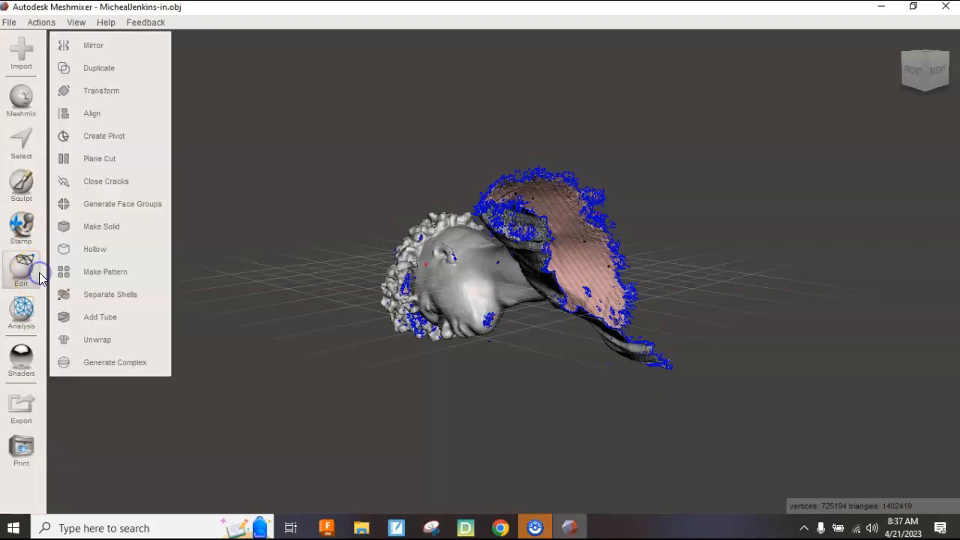
{"action": "left_click", "coordinate": [110, 91]}
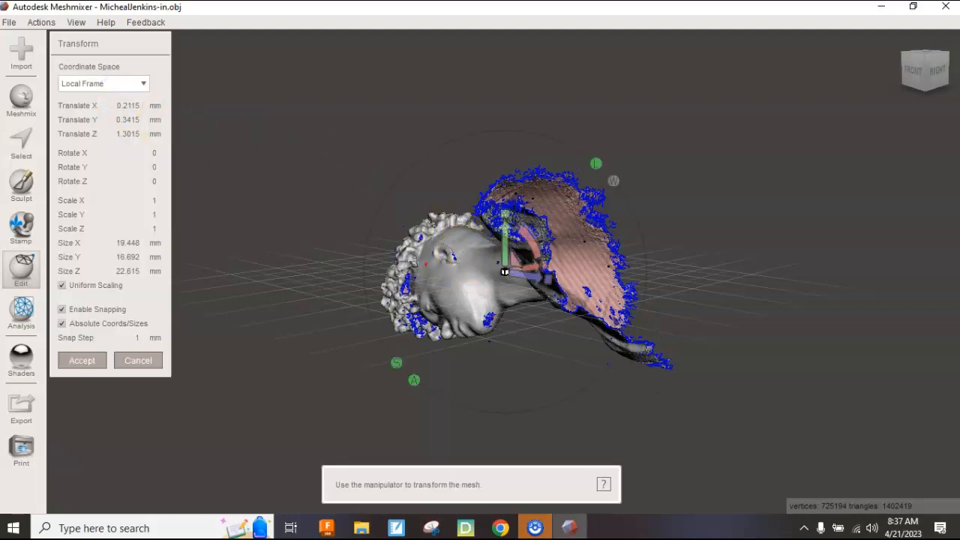
{"action": "left_click", "coordinate": [913, 71]}
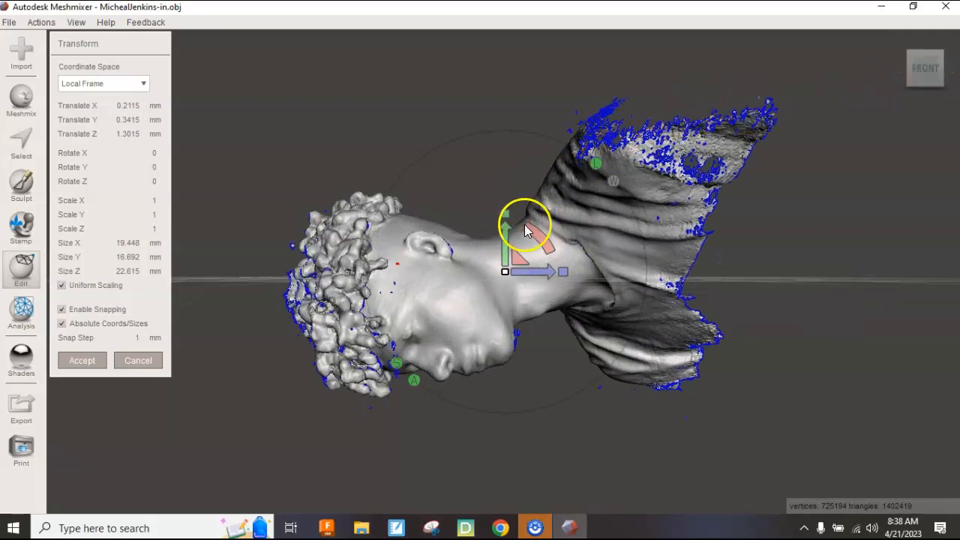
{"action": "left_click_drag", "start_coordinate": [531, 229], "coordinate": [530, 293]}
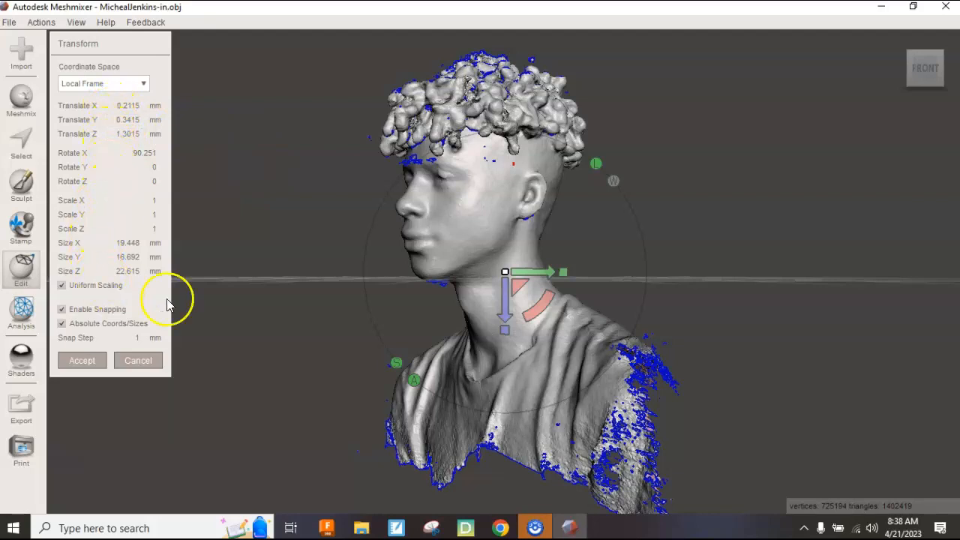
{"action": "left_click_drag", "start_coordinate": [502, 309], "coordinate": [503, 254]}
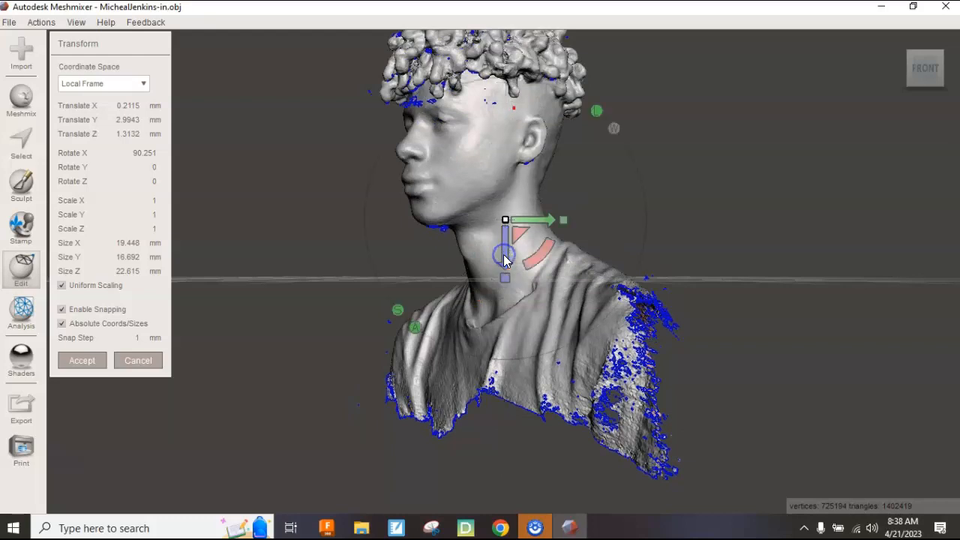
From the top view, roughly turn the bust around its vertical axis toward the front.
{"action": "mouse_move", "coordinate": [902, 67]}
{"action": "left_click", "coordinate": [899, 44]}
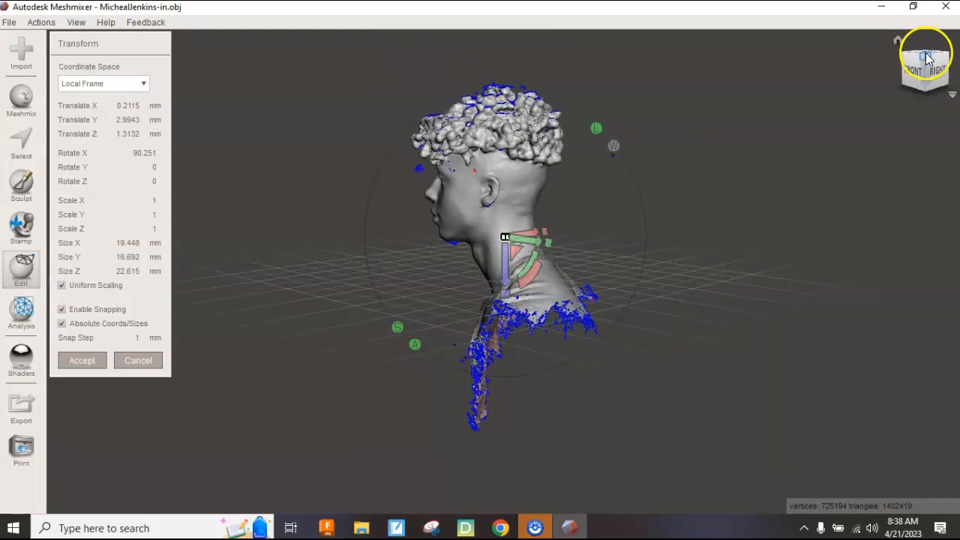
{"action": "left_click", "coordinate": [913, 72]}
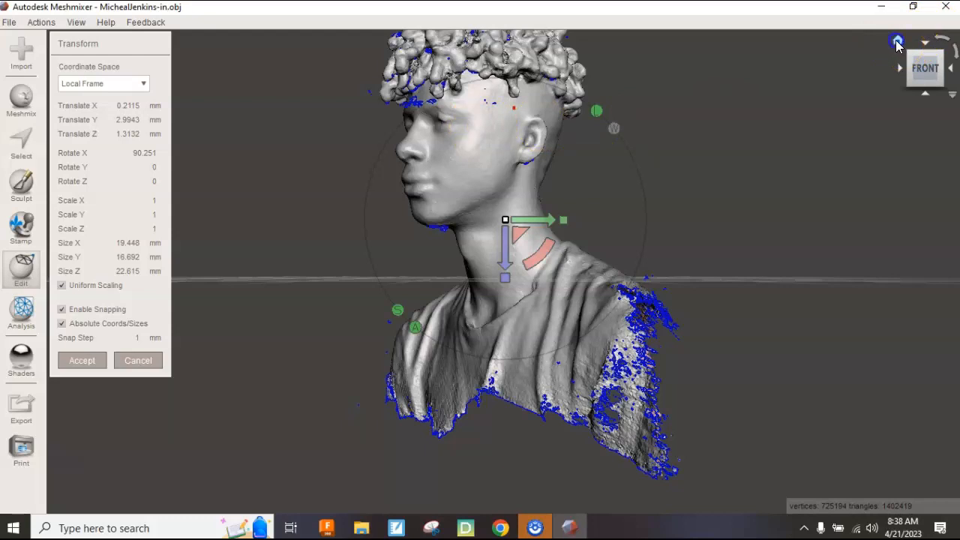
{"action": "left_click", "coordinate": [897, 43]}
{"action": "left_click", "coordinate": [926, 62]}
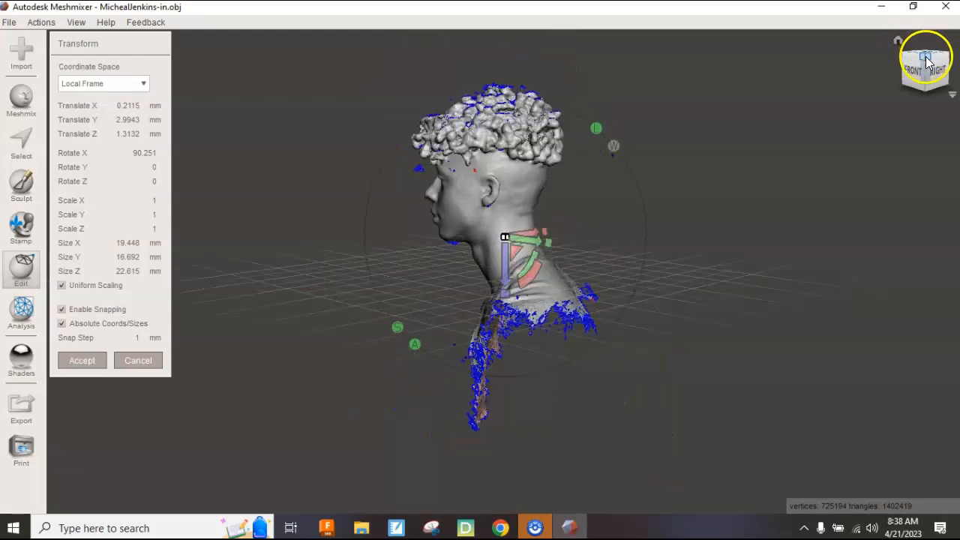
{"action": "left_click", "coordinate": [926, 58]}
{"action": "left_click_drag", "start_coordinate": [532, 242], "coordinate": [503, 202]}
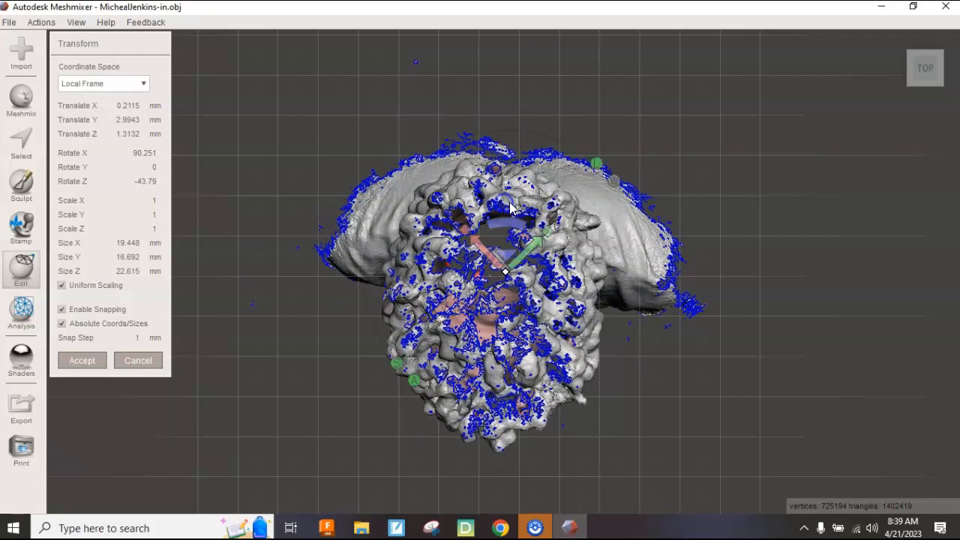
Check the front view, then fine-tune the vertical rotation from above toward -46°.
{"action": "left_click", "coordinate": [899, 44]}
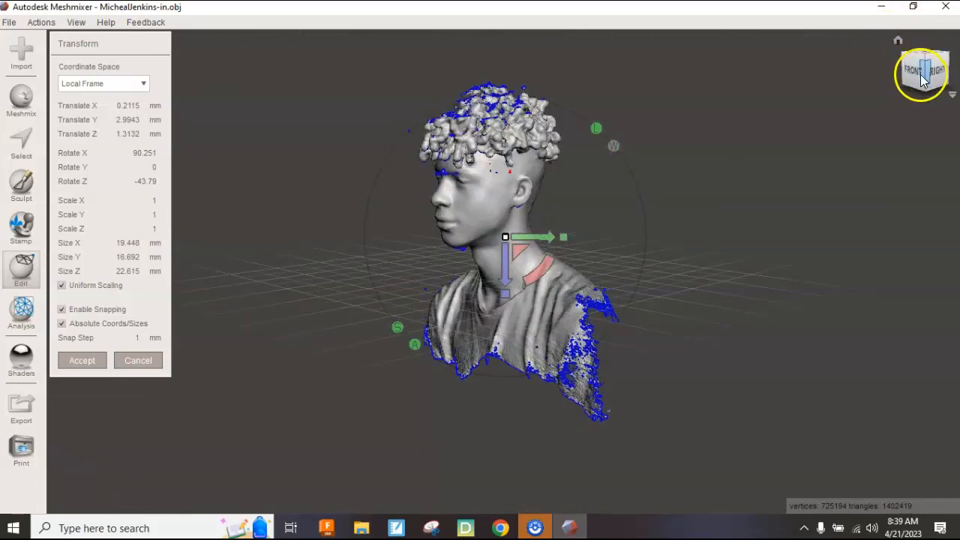
{"action": "left_click", "coordinate": [915, 71]}
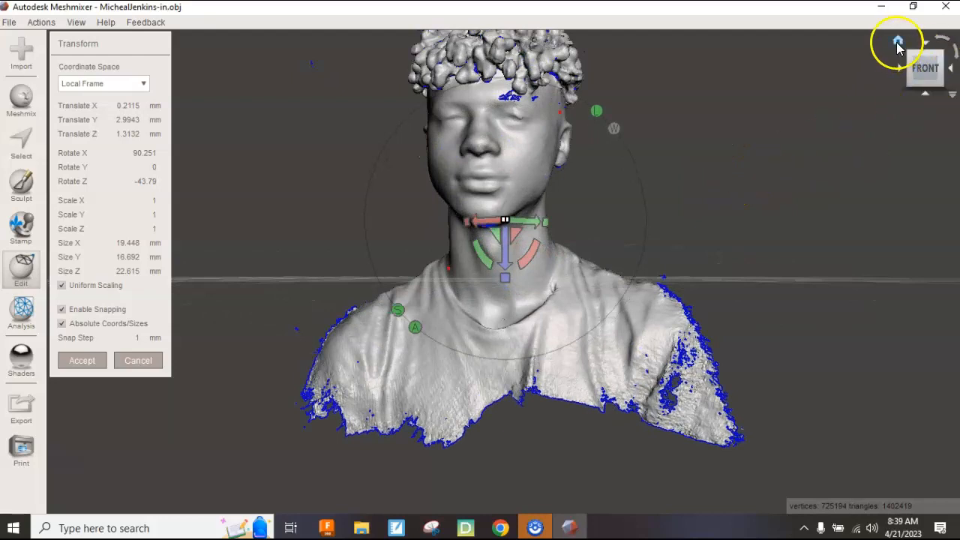
{"action": "left_click", "coordinate": [897, 43]}
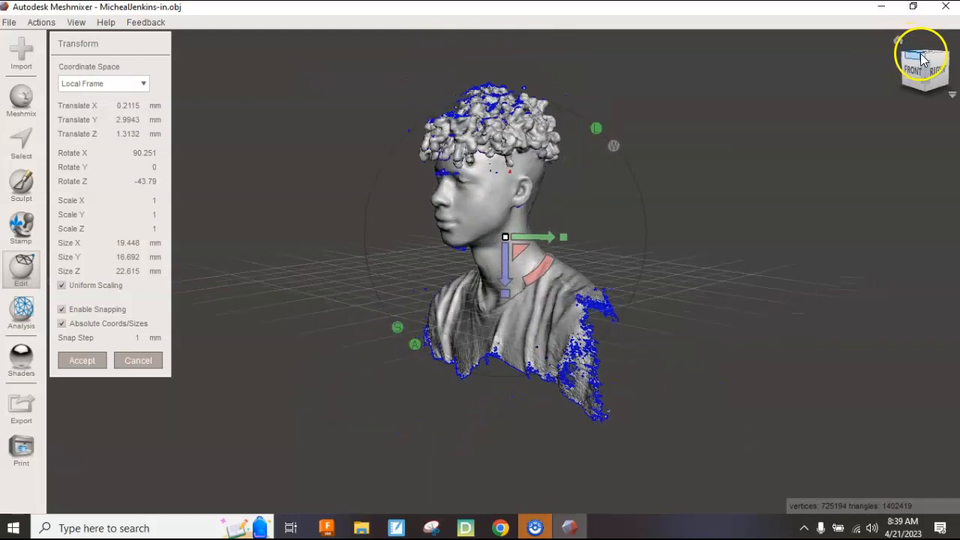
{"action": "left_click_drag", "start_coordinate": [923, 54], "coordinate": [926, 72]}
{"action": "left_click", "coordinate": [927, 58]}
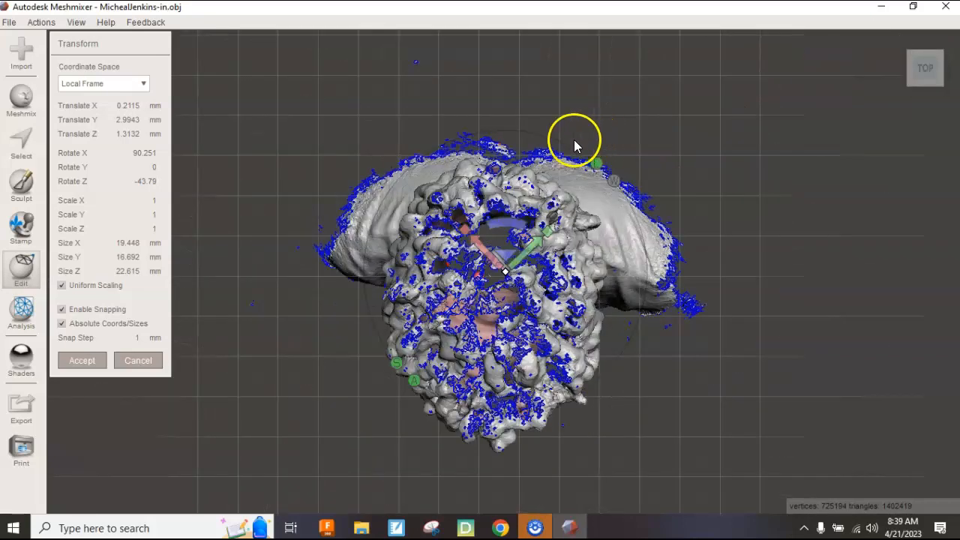
{"action": "mouse_move", "coordinate": [504, 223]}
{"action": "left_mouse_down"}
{"action": "mouse_move", "coordinate": [496, 226]}
{"action": "mouse_move", "coordinate": [504, 229]}
{"action": "left_mouse_up"}
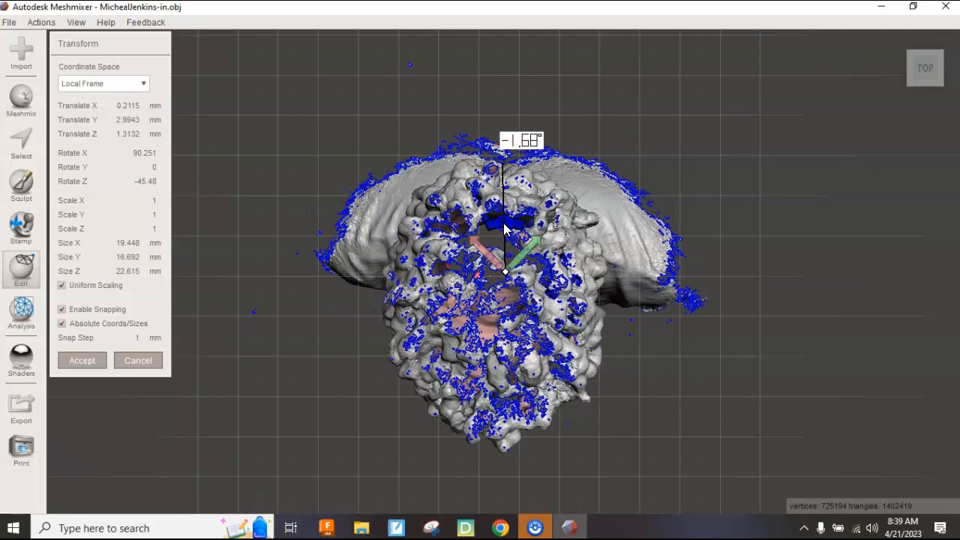
{"action": "left_click_drag", "start_coordinate": [503, 229], "coordinate": [503, 229]}
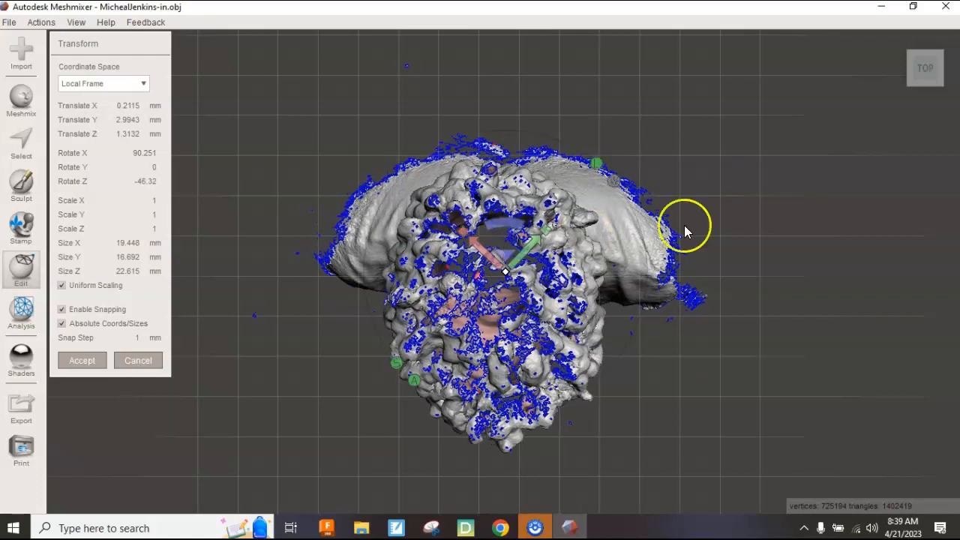
Confirm the bust faces front and accept the transform at Rotate Z -46.32°.
{"action": "left_click", "coordinate": [923, 90]}
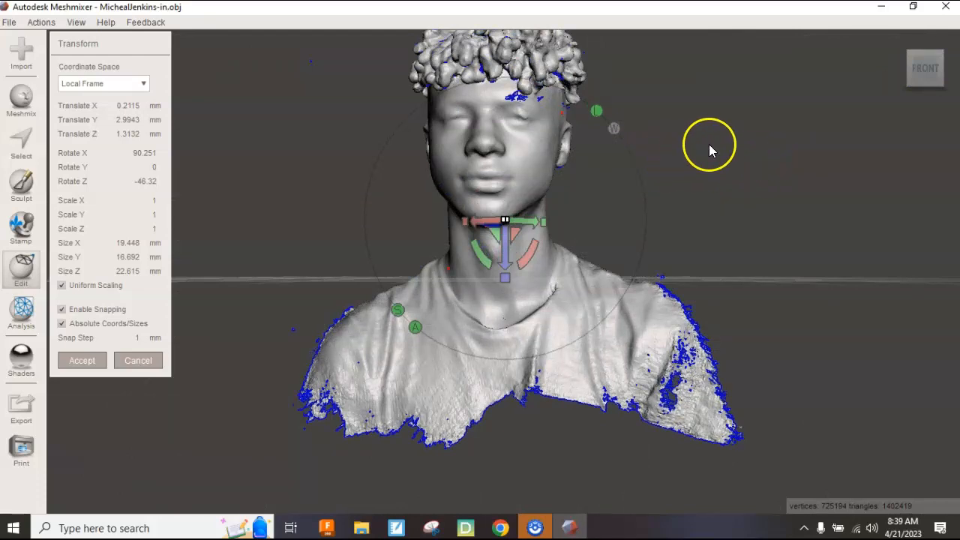
{"action": "scroll", "coordinate": [707, 143], "scroll_direction": "up", "scroll_amount": 5}
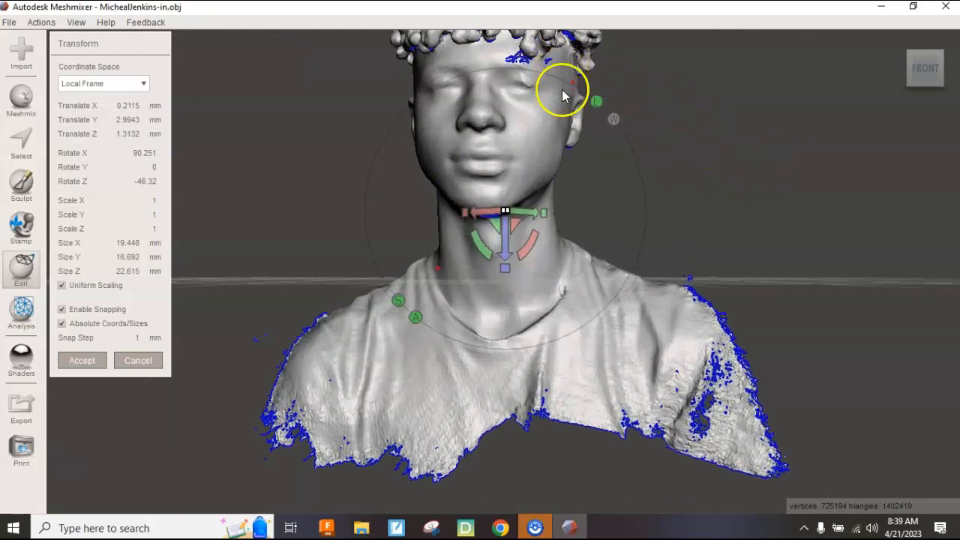
{"action": "scroll", "coordinate": [563, 94], "scroll_direction": "down", "scroll_amount": 3}
{"action": "scroll", "coordinate": [564, 95], "scroll_direction": "down", "scroll_amount": 1}
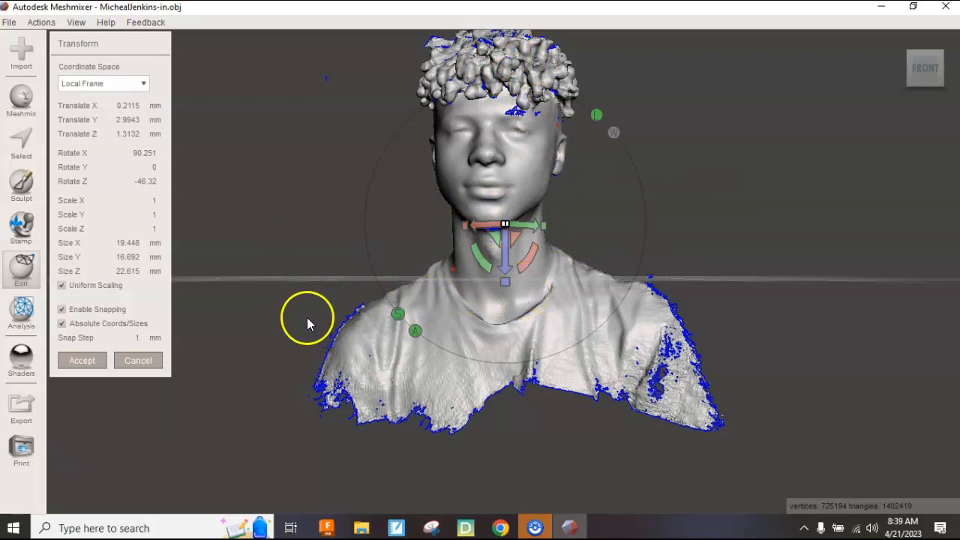
{"action": "left_click", "coordinate": [75, 365]}
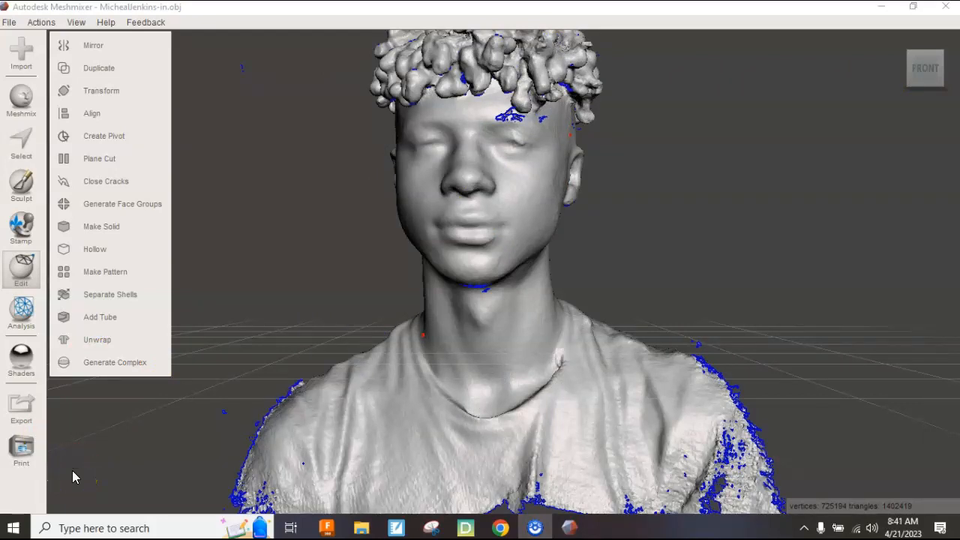
Plane Cut below the neck, discarding the torso and leaving 461376 vertices, 898189 triangles.
{"action": "mouse_move", "coordinate": [943, 84]}
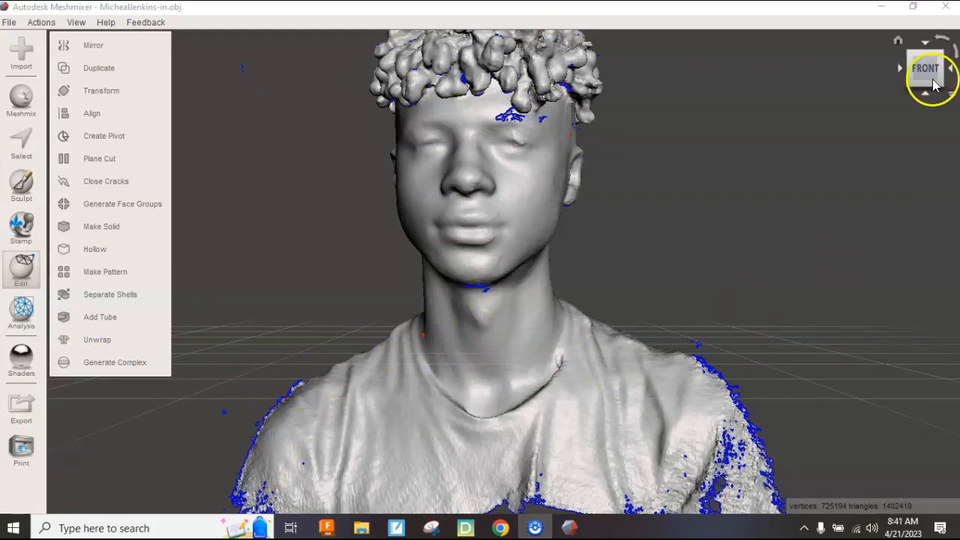
{"action": "mouse_move", "coordinate": [925, 81]}
{"action": "left_mouse_down"}
{"action": "mouse_move", "coordinate": [927, 72]}
{"action": "mouse_move", "coordinate": [927, 85]}
{"action": "mouse_move", "coordinate": [913, 81]}
{"action": "left_mouse_up"}
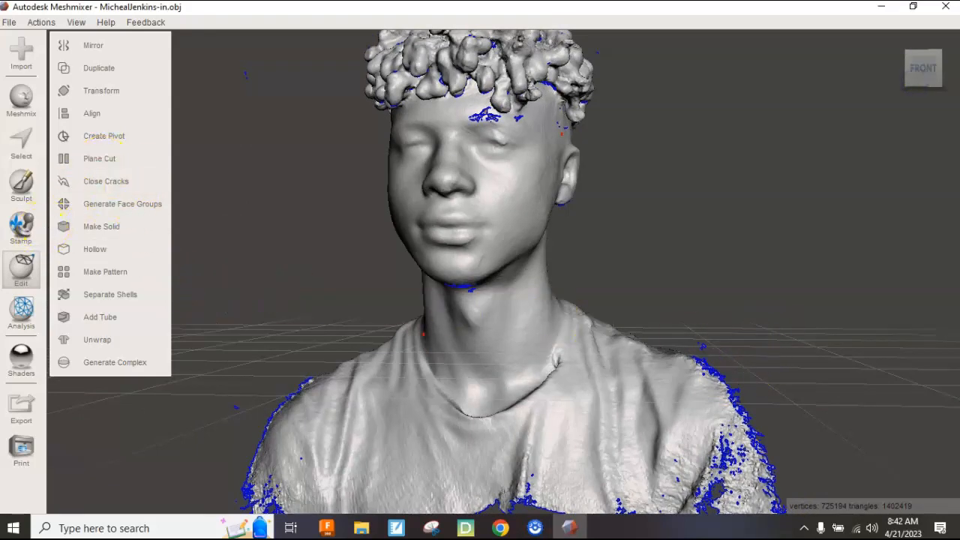
{"action": "left_click", "coordinate": [101, 162]}
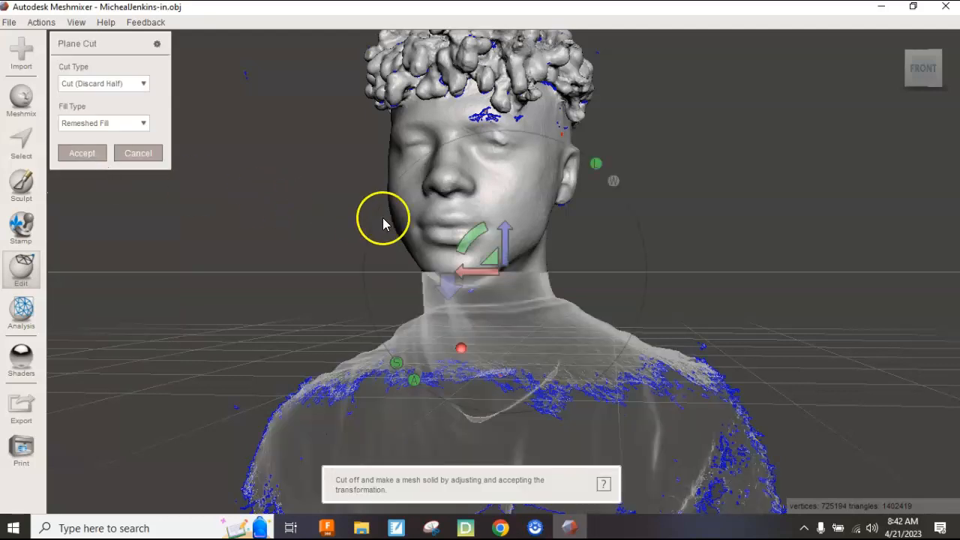
{"action": "left_click_drag", "start_coordinate": [504, 226], "coordinate": [502, 276]}
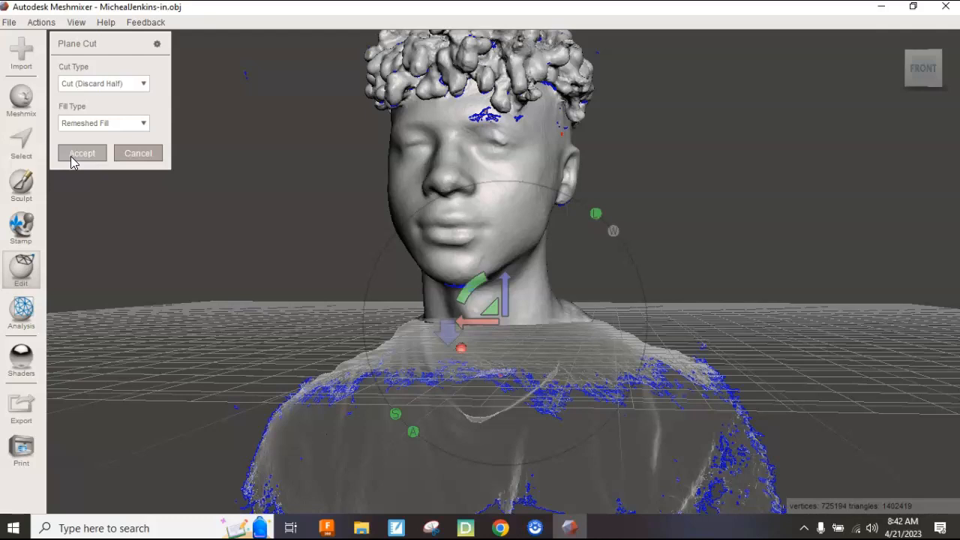
{"action": "left_click", "coordinate": [387, 239]}
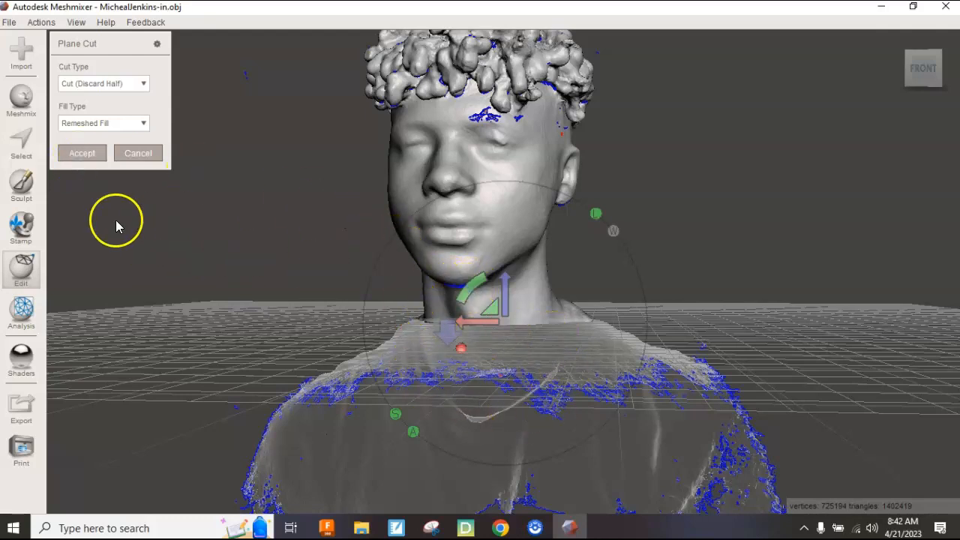
{"action": "left_click", "coordinate": [75, 154]}
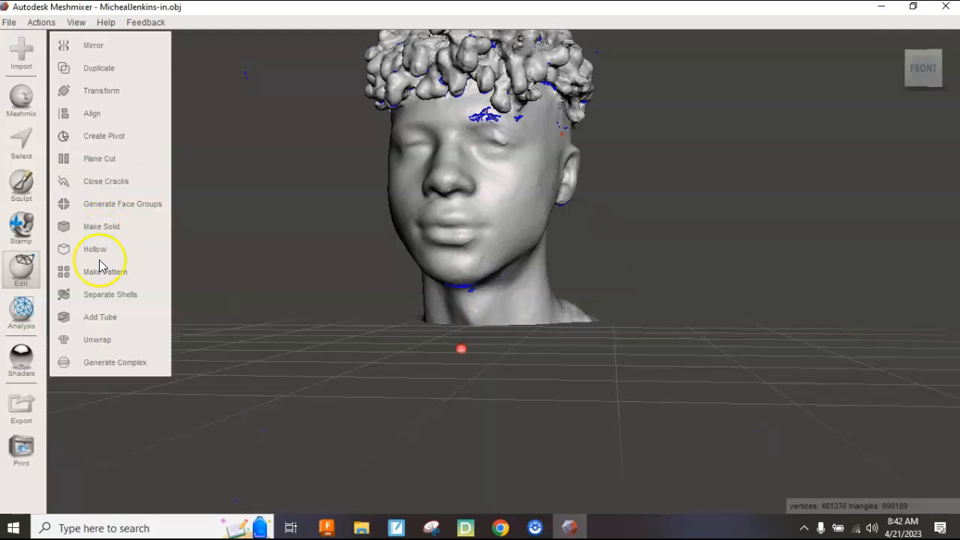
Inspect the trimmed head from several angles, then undo the plane cut with Ctrl+Z.
{"action": "left_click_drag", "start_coordinate": [906, 88], "coordinate": [799, 93]}
{"action": "right_click_drag", "start_coordinate": [797, 90], "coordinate": [851, 89]}
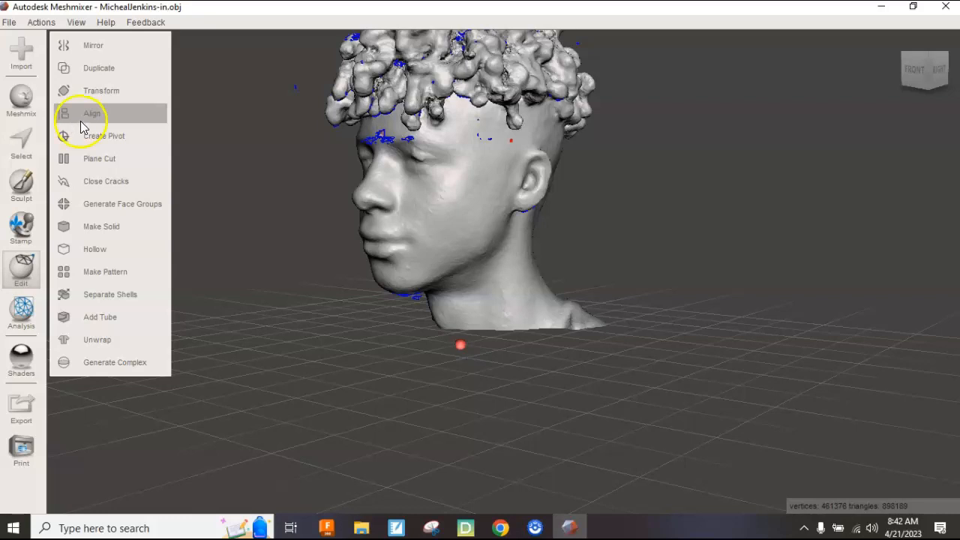
{"action": "key", "text": "ctrl+z"}
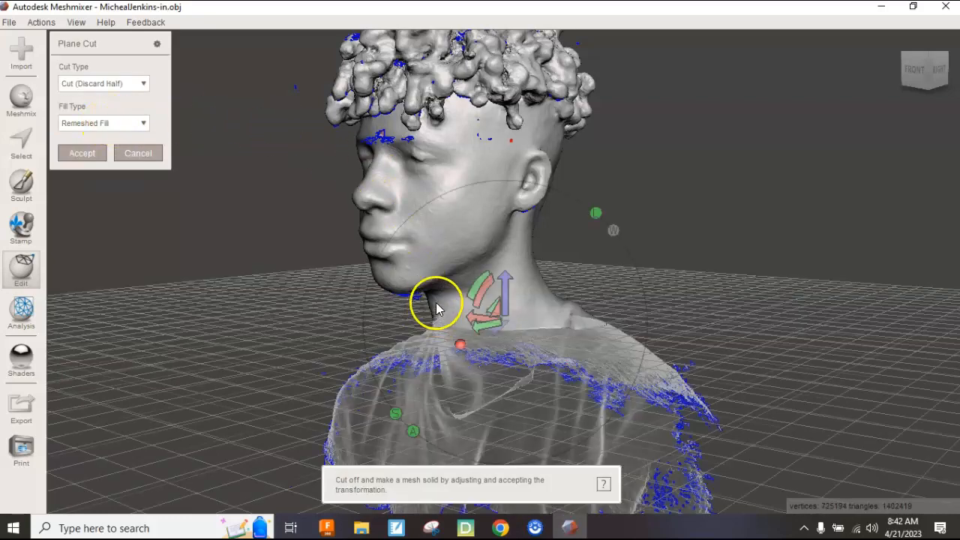
From the right profile, tilt the cutting plane through the neck and accept the slanted cut.
{"action": "left_click_drag", "start_coordinate": [924, 77], "coordinate": [849, 78]}
{"action": "left_click", "coordinate": [927, 75]}
{"action": "left_click_drag", "start_coordinate": [480, 278], "coordinate": [488, 298]}
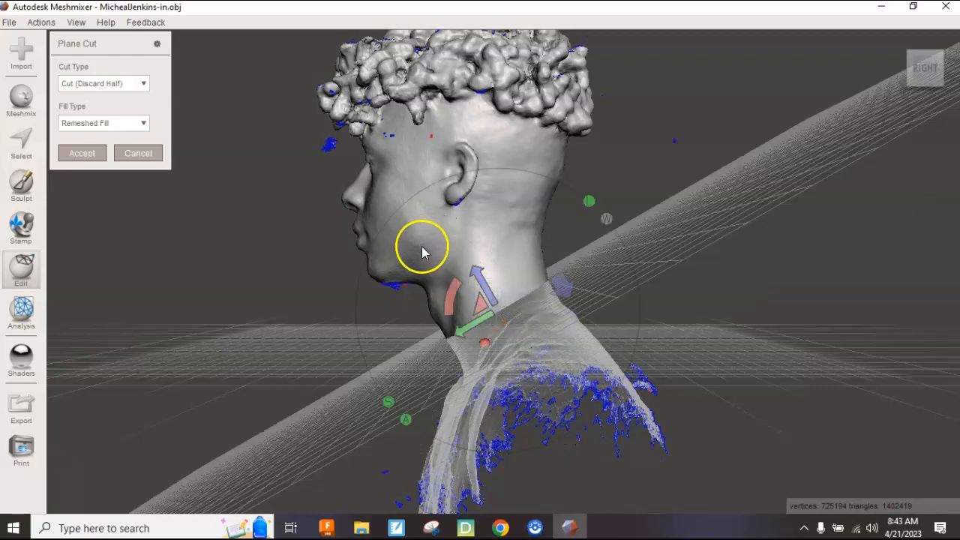
{"action": "scroll", "coordinate": [484, 290], "scroll_direction": "down", "scroll_amount": 2}
{"action": "scroll", "coordinate": [484, 292], "scroll_direction": "up", "scroll_amount": 3}
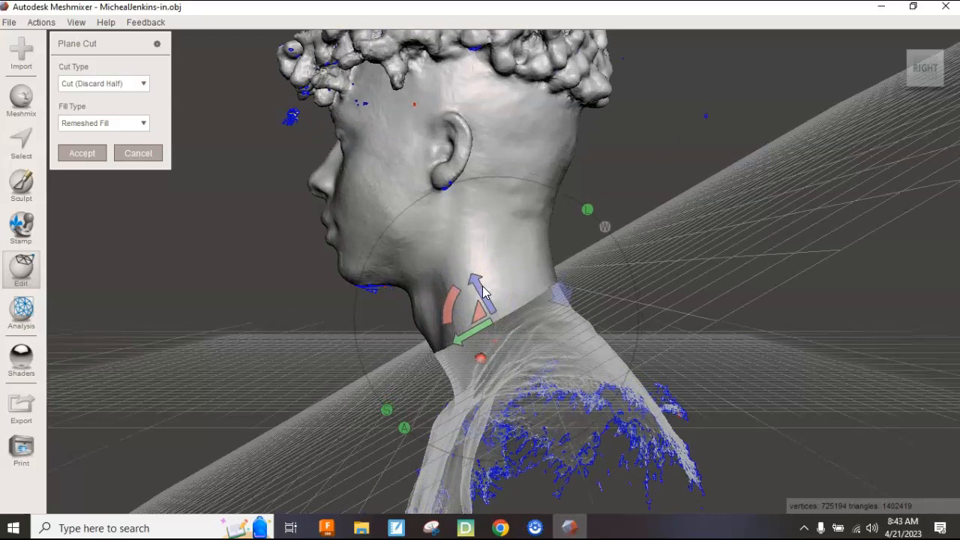
{"action": "scroll", "coordinate": [484, 292], "scroll_direction": "up", "scroll_amount": 1}
{"action": "left_click_drag", "start_coordinate": [478, 295], "coordinate": [481, 298]}
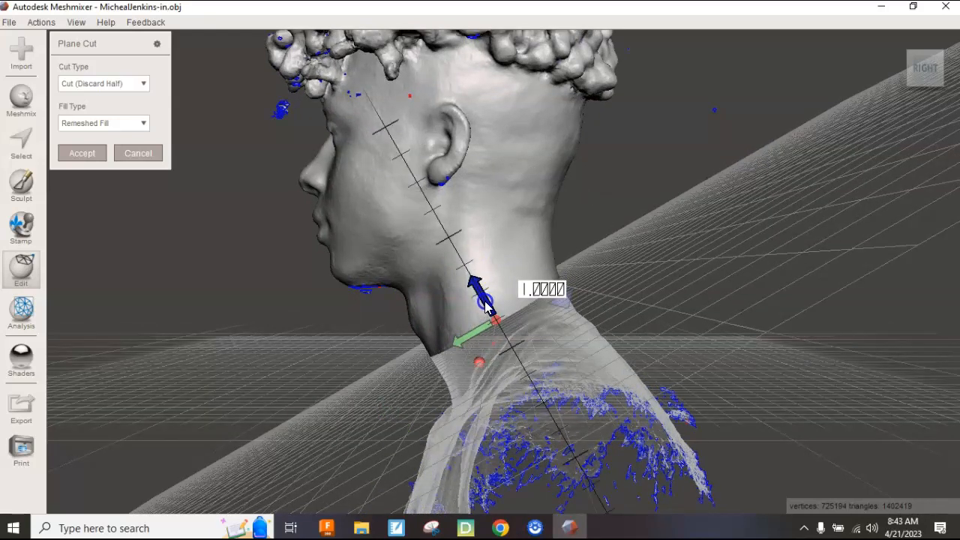
{"action": "left_click_drag", "start_coordinate": [486, 306], "coordinate": [486, 308]}
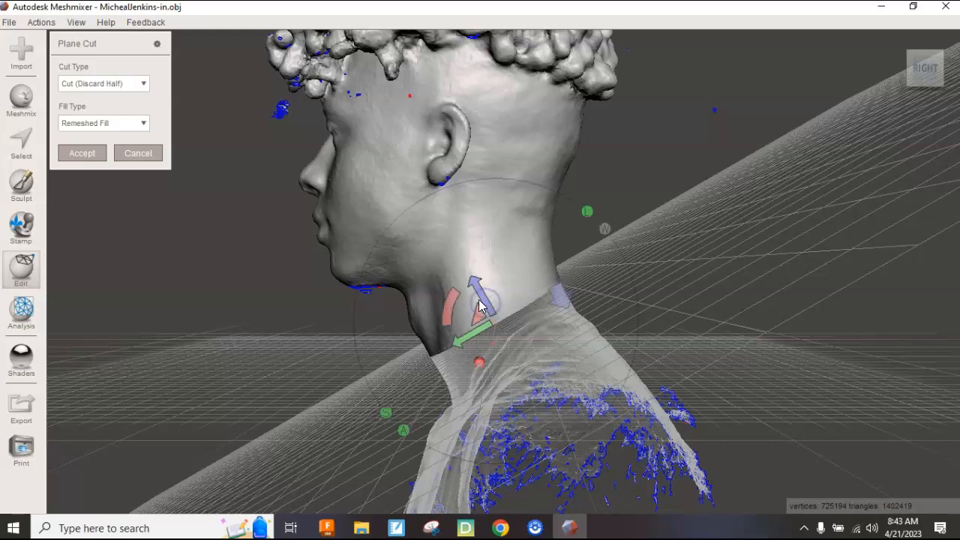
{"action": "left_click", "coordinate": [81, 155]}
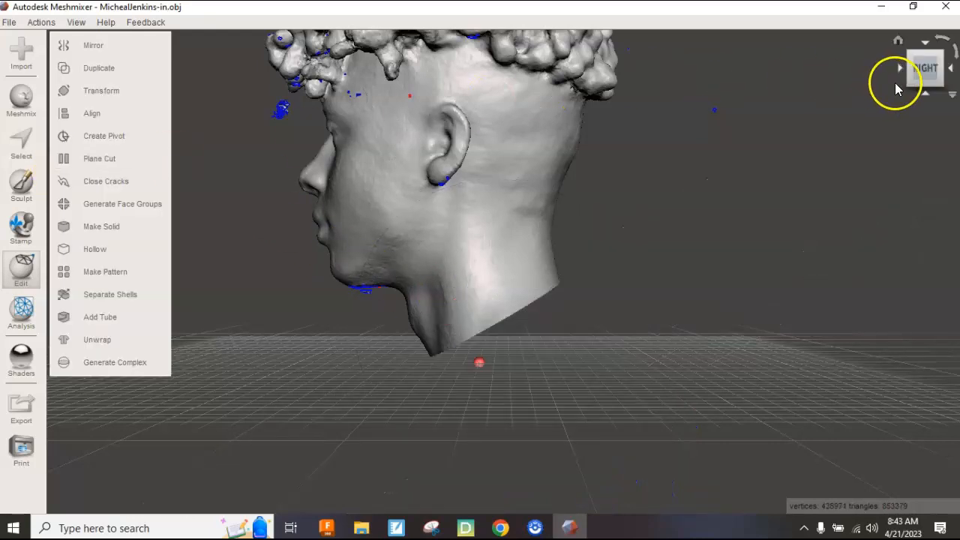
Orbit to look down on the top of the head and start the Select tool.
{"action": "left_click", "coordinate": [895, 39]}
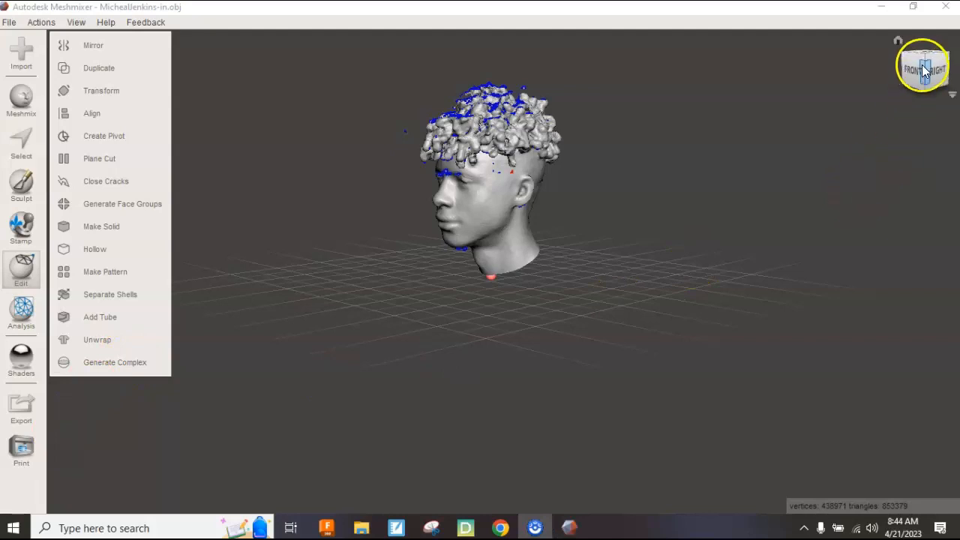
{"action": "left_click_drag", "start_coordinate": [926, 63], "coordinate": [946, 89]}
{"action": "right_click_drag", "start_coordinate": [946, 89], "coordinate": [958, 75]}
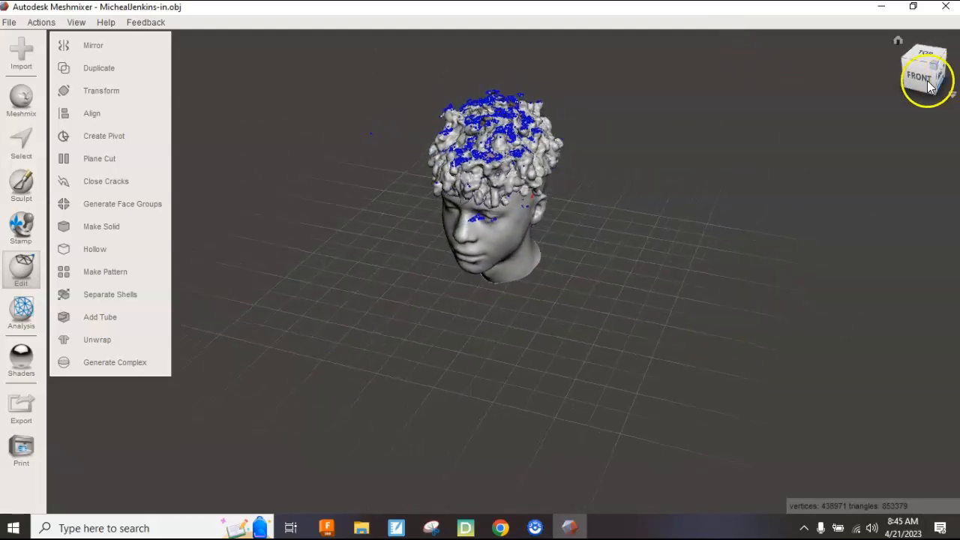
{"action": "left_click", "coordinate": [896, 44]}
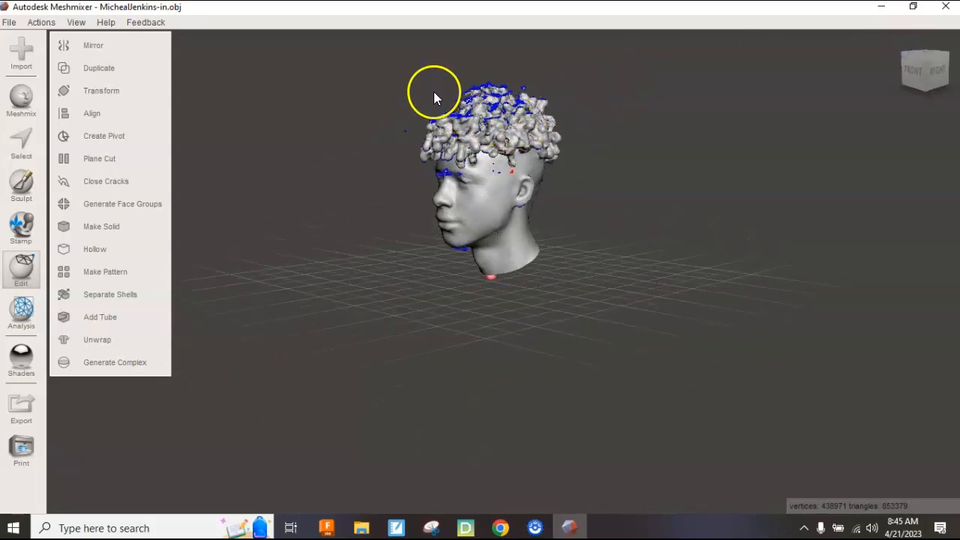
{"action": "scroll", "coordinate": [431, 90], "scroll_direction": "up", "scroll_amount": 3}
{"action": "scroll", "coordinate": [431, 90], "scroll_direction": "down", "scroll_amount": 3}
{"action": "scroll", "coordinate": [452, 48], "scroll_direction": "up", "scroll_amount": 2}
{"action": "scroll", "coordinate": [453, 48], "scroll_direction": "down", "scroll_amount": 2}
{"action": "left_click_drag", "start_coordinate": [937, 84], "coordinate": [958, 156]}
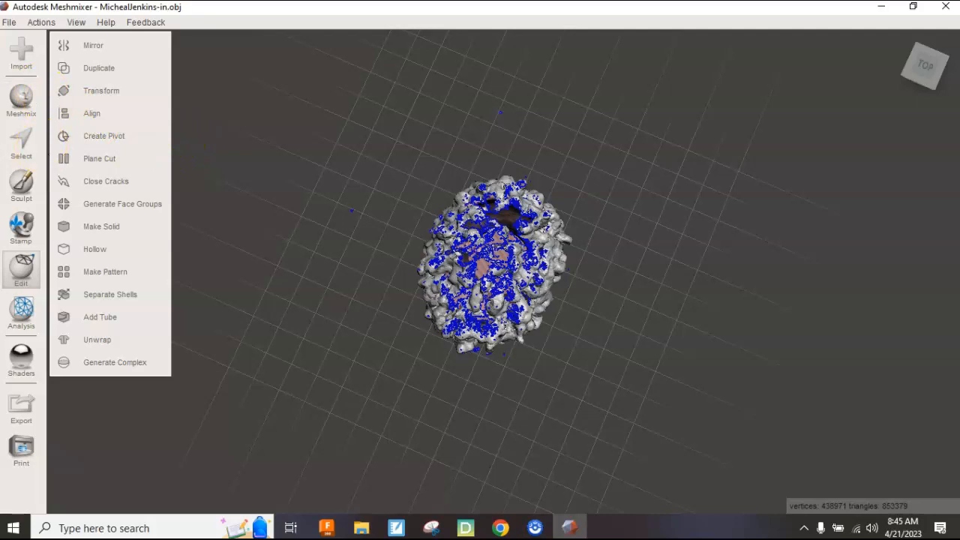
{"action": "left_click", "coordinate": [34, 144]}
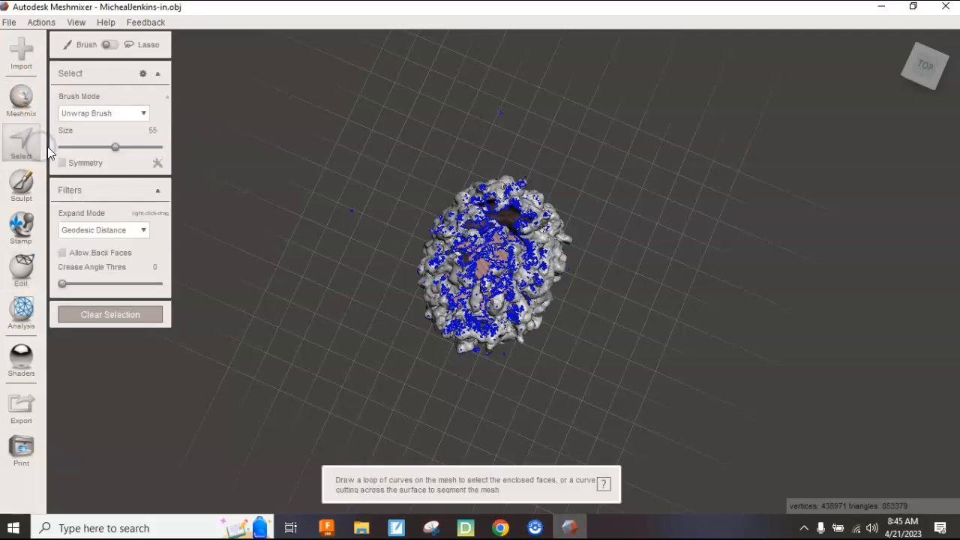
Lasso the stray fragments beside the head's top, delete them, and exit Select.
{"action": "left_click", "coordinate": [115, 46]}
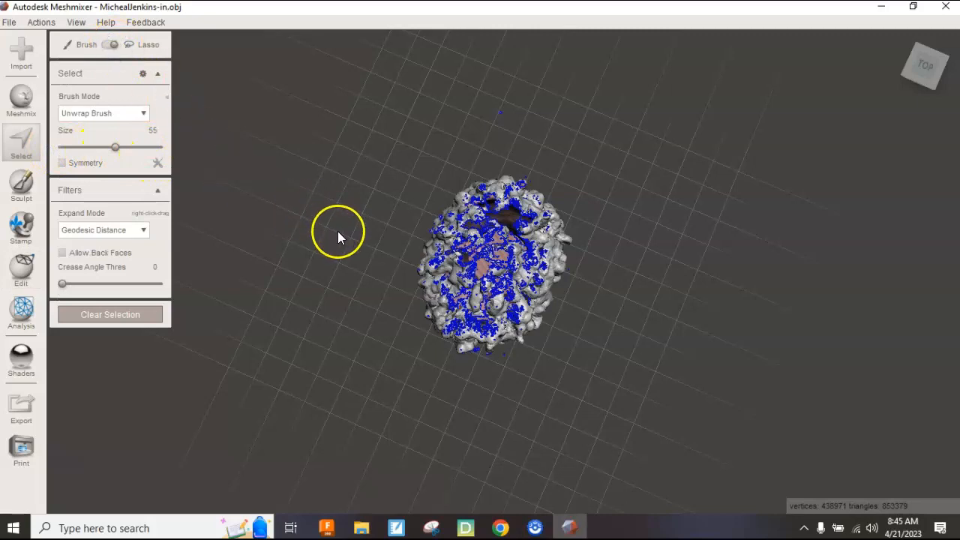
{"action": "left_click_drag", "start_coordinate": [337, 231], "coordinate": [511, 136]}
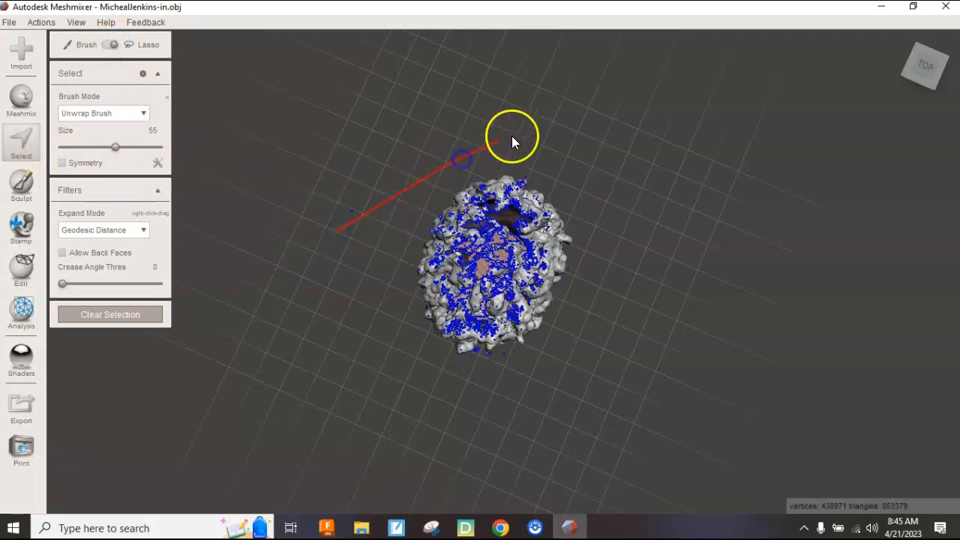
{"action": "left_click_drag", "start_coordinate": [428, 120], "coordinate": [335, 191]}
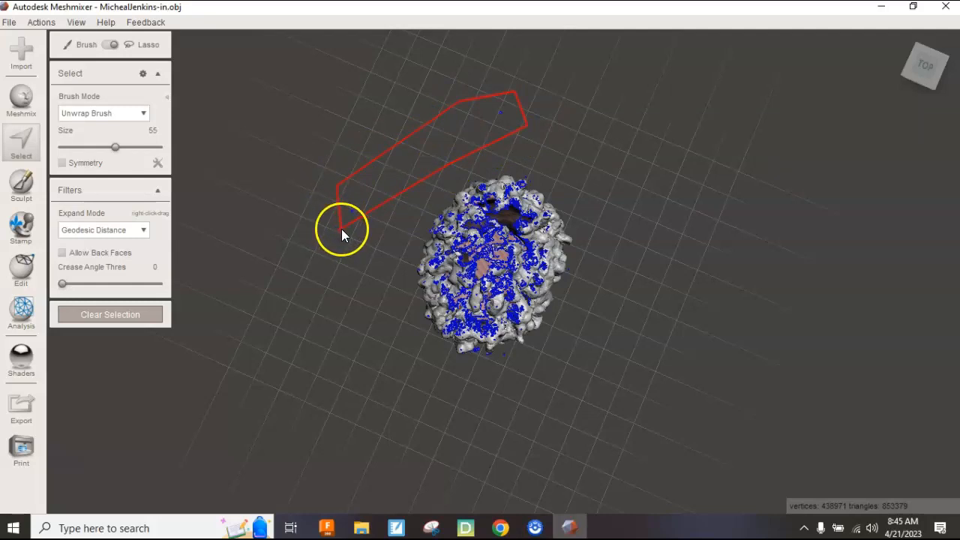
{"action": "left_click_drag", "start_coordinate": [341, 230], "coordinate": [341, 230]}
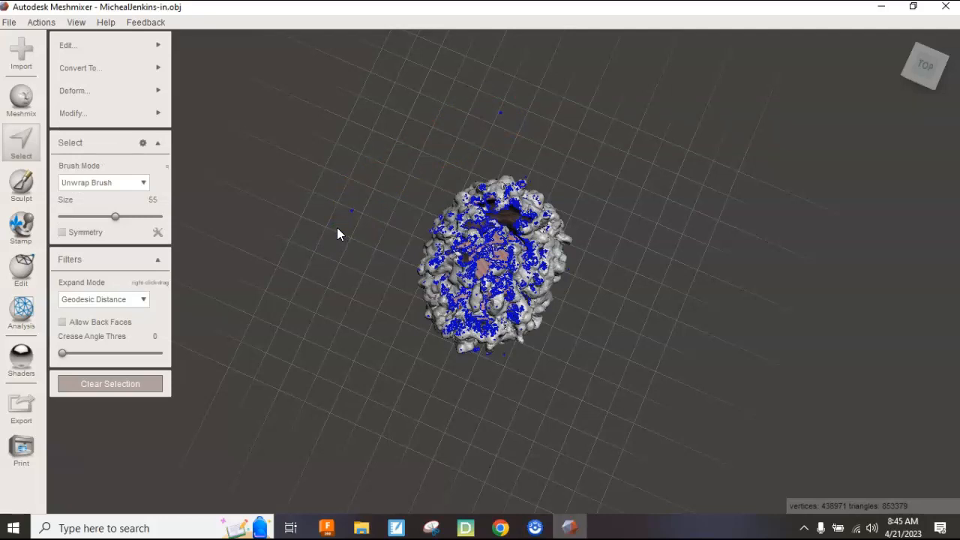
{"action": "key", "text": "Delete"}
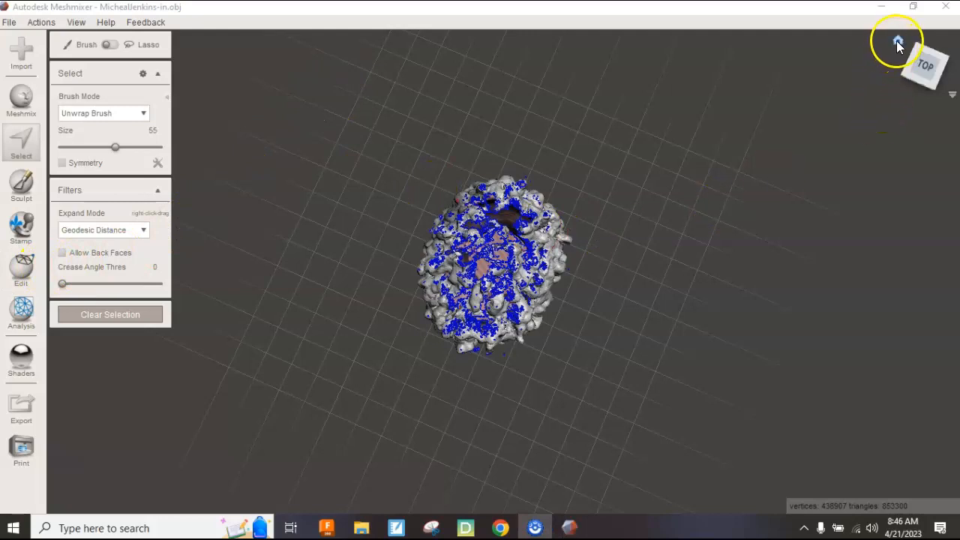
{"action": "left_click", "coordinate": [897, 47]}
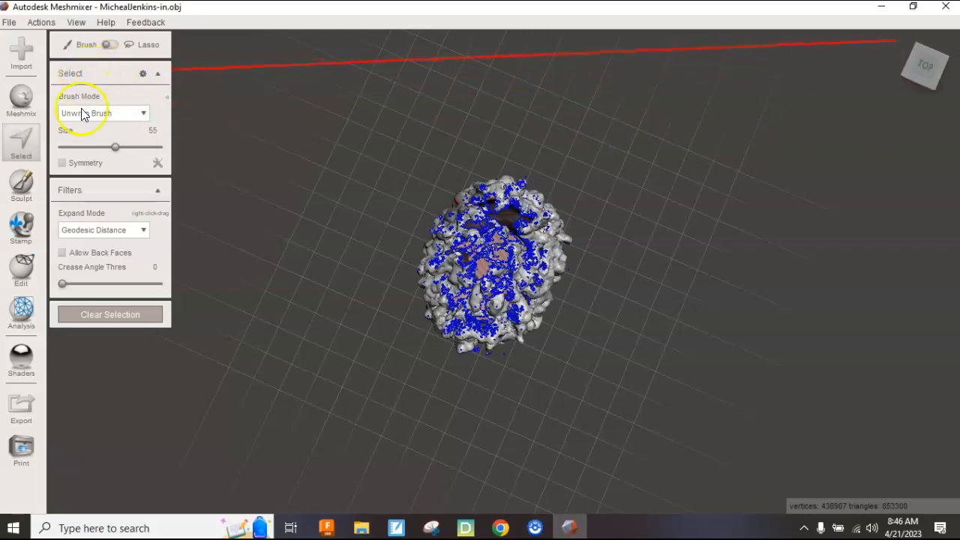
{"action": "left_click", "coordinate": [91, 316]}
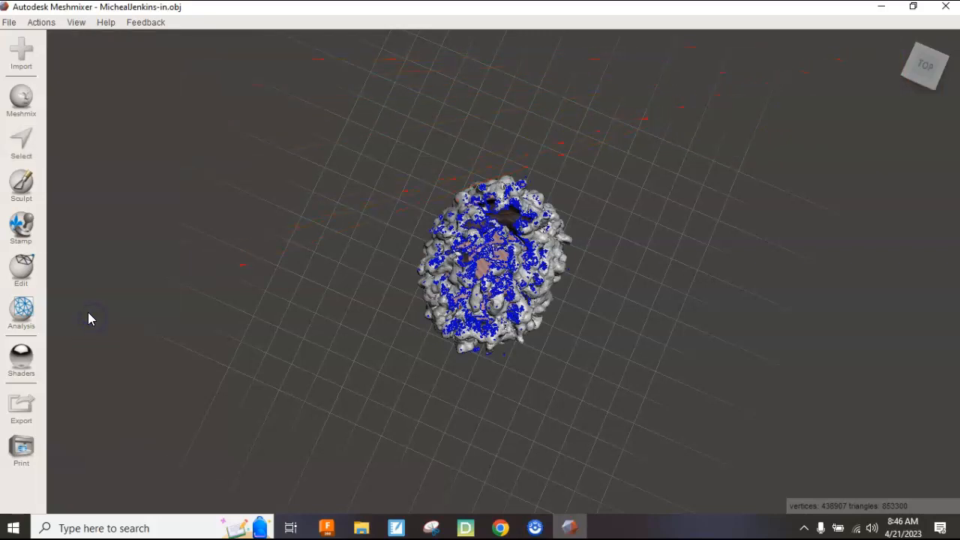
Reset to the home view and show the Analysis tools list.
{"action": "left_click", "coordinate": [37, 274]}
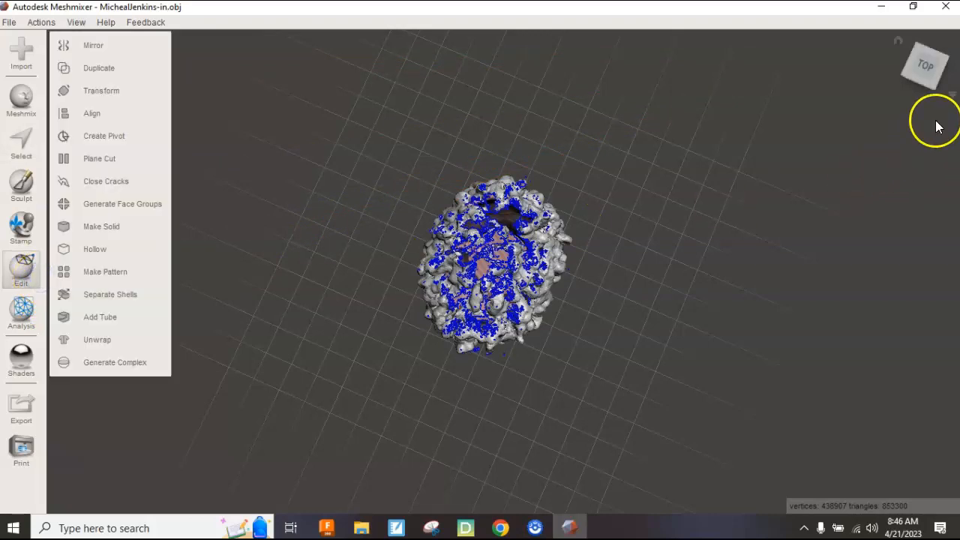
{"action": "left_click", "coordinate": [901, 43]}
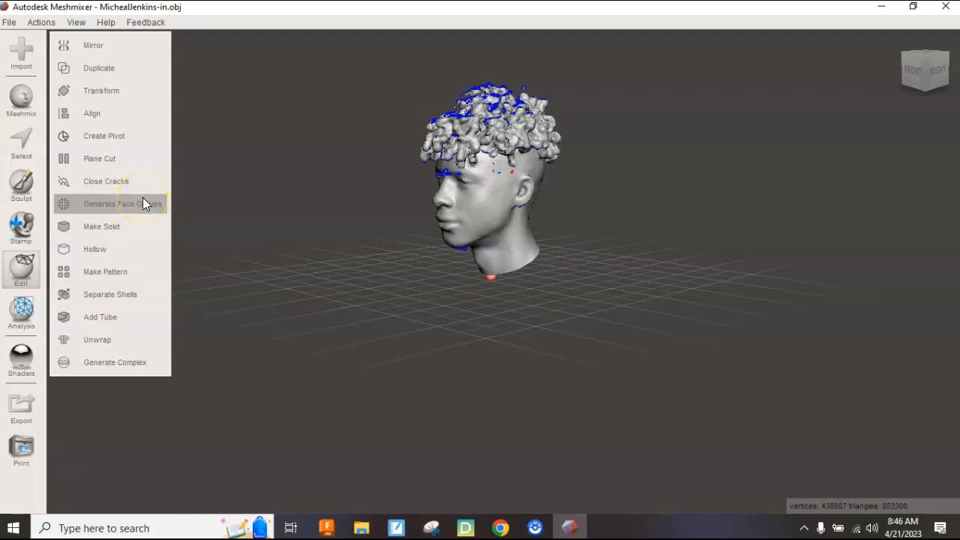
{"action": "left_click", "coordinate": [39, 316]}
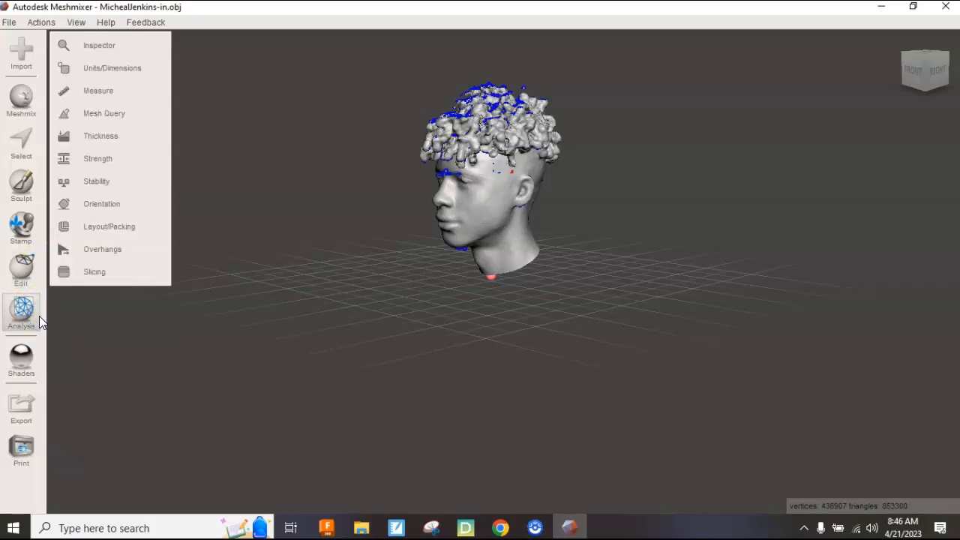
Run the Inspector with Smooth Fill hole mode and Auto Repair All, leaving 357041 vertices.
{"action": "left_click", "coordinate": [109, 47]}
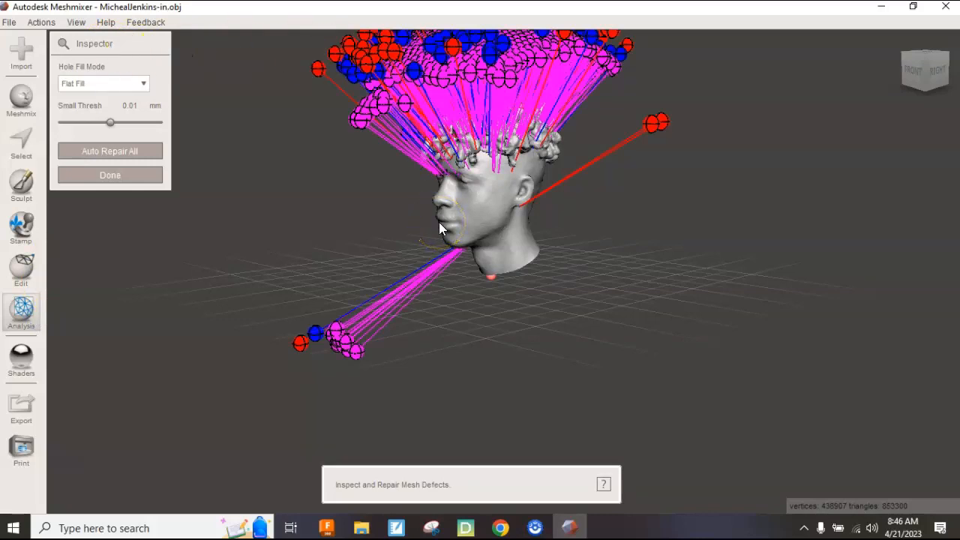
{"action": "left_click", "coordinate": [140, 84]}
{"action": "left_click", "coordinate": [119, 125]}
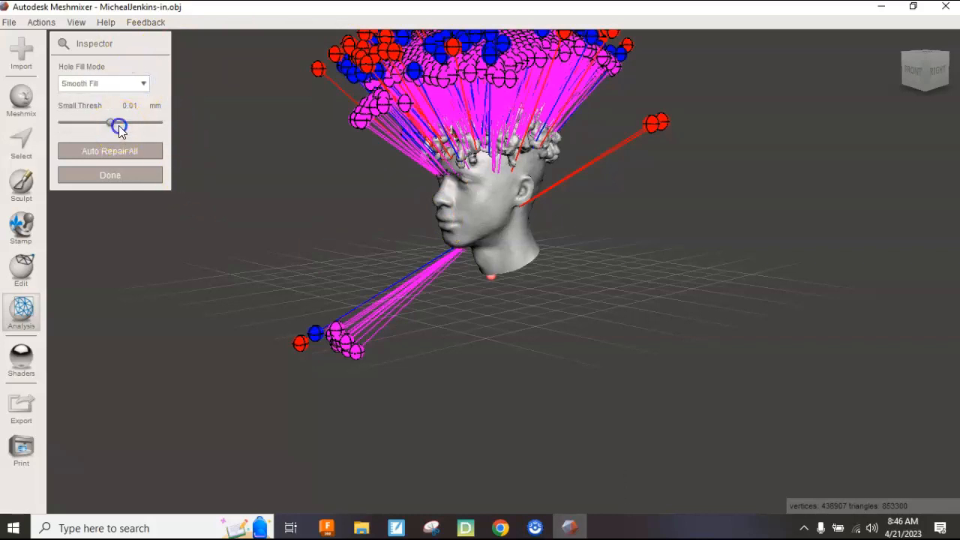
{"action": "left_click", "coordinate": [116, 152]}
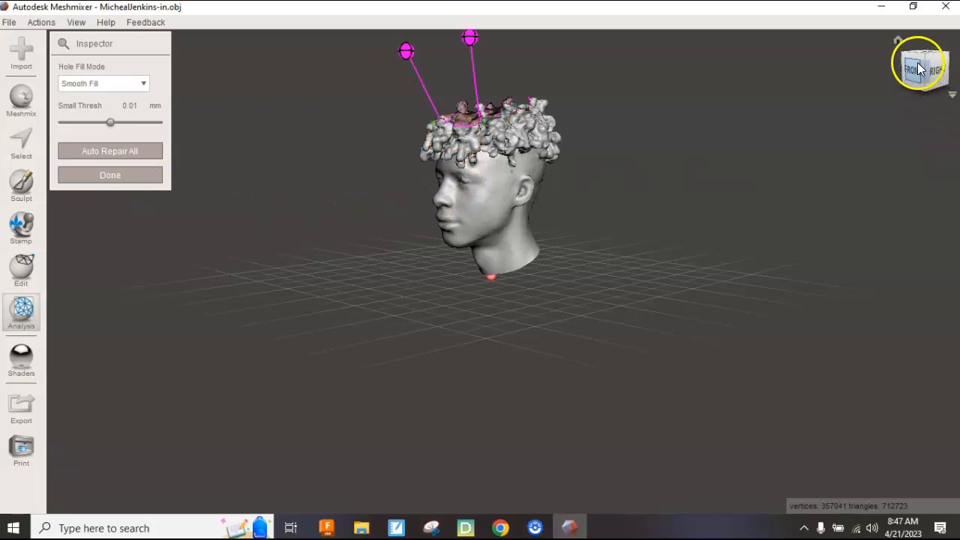
Close the Inspector, view the bust's hollowed top from above, orbit back, and reopen Analysis.
{"action": "left_click", "coordinate": [131, 175]}
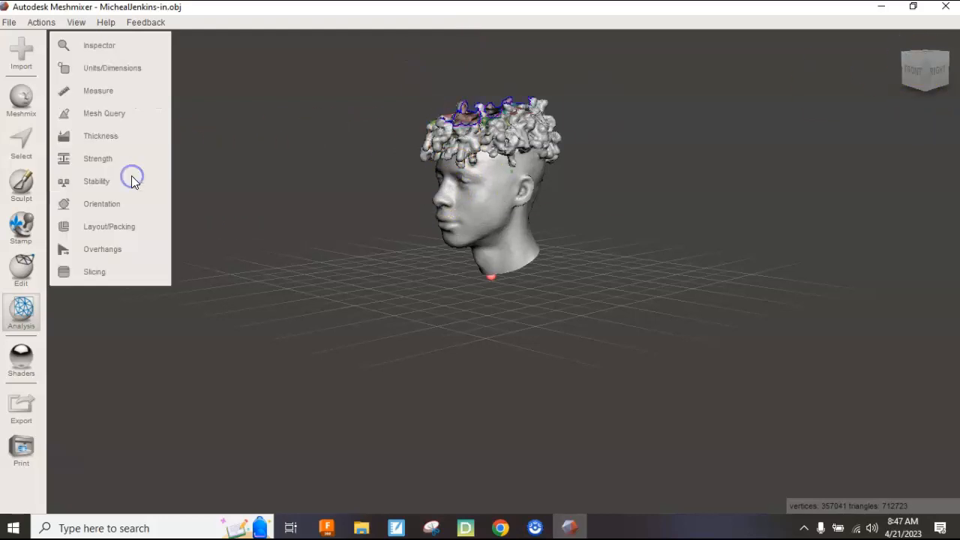
{"action": "left_click", "coordinate": [925, 60]}
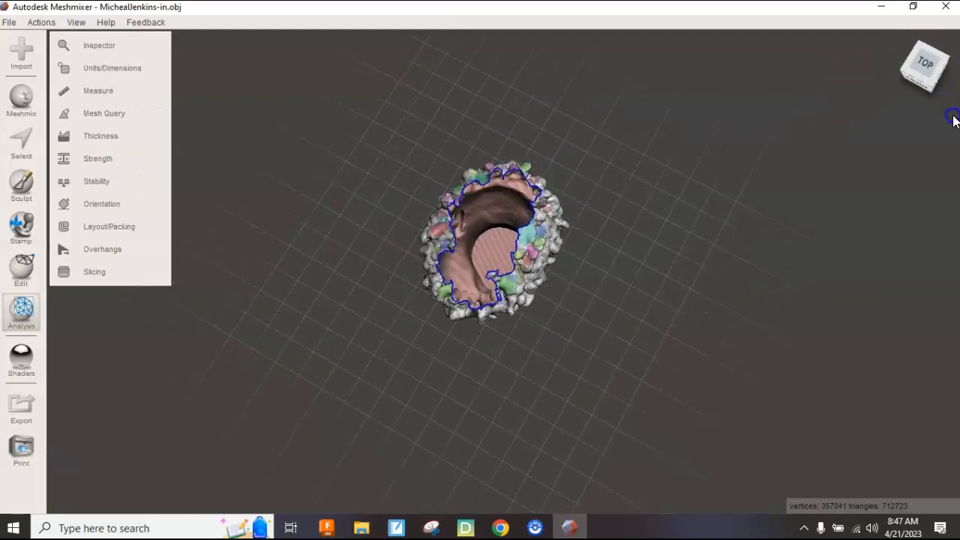
{"action": "left_click_drag", "start_coordinate": [958, 134], "coordinate": [508, 67]}
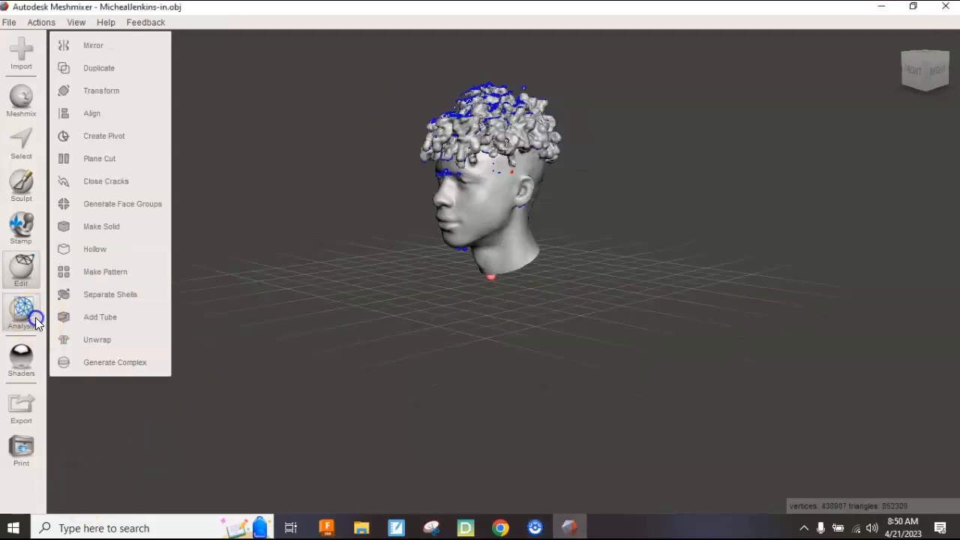
{"action": "left_click", "coordinate": [36, 317]}
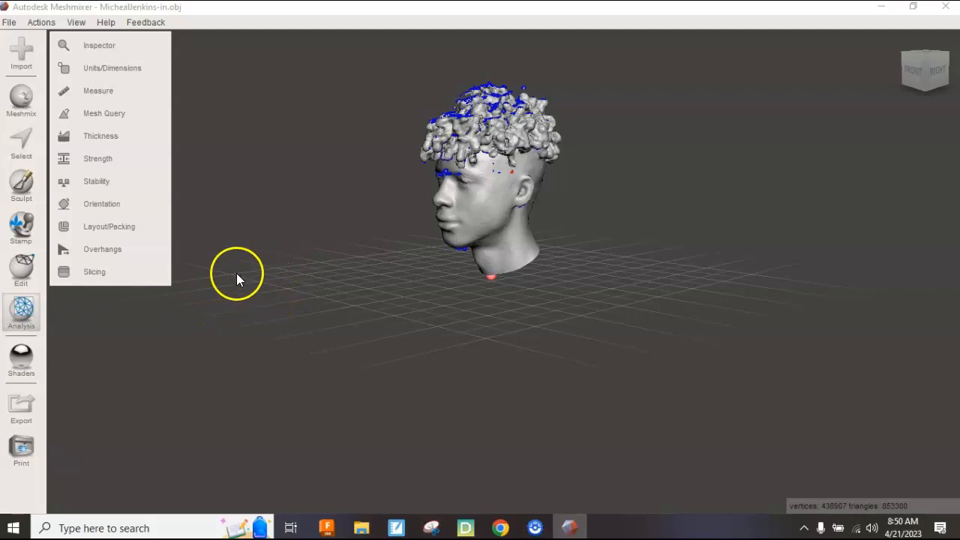
Review the Inspector's Hole Fill Mode options without changes, then start Edit > Make Solid.
{"action": "left_click", "coordinate": [103, 46]}
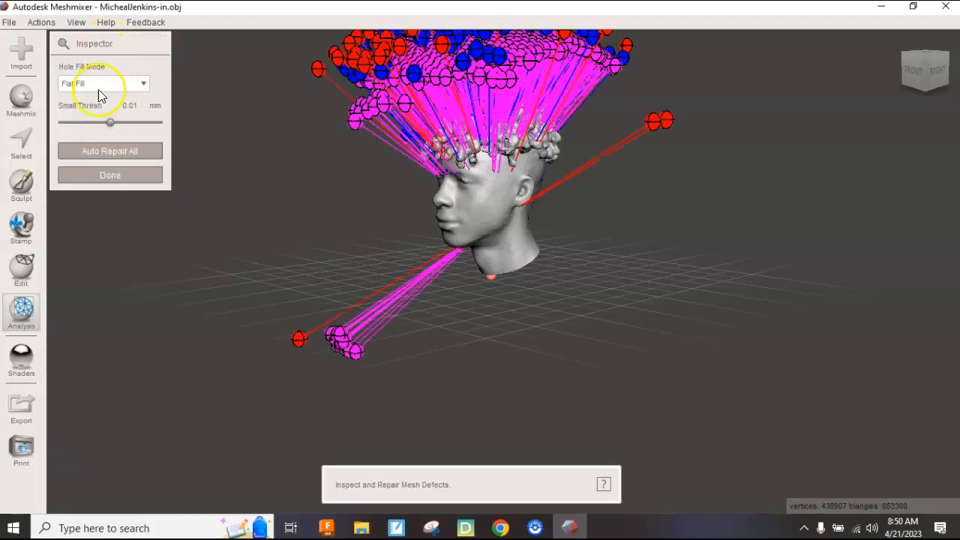
{"action": "left_click", "coordinate": [98, 84]}
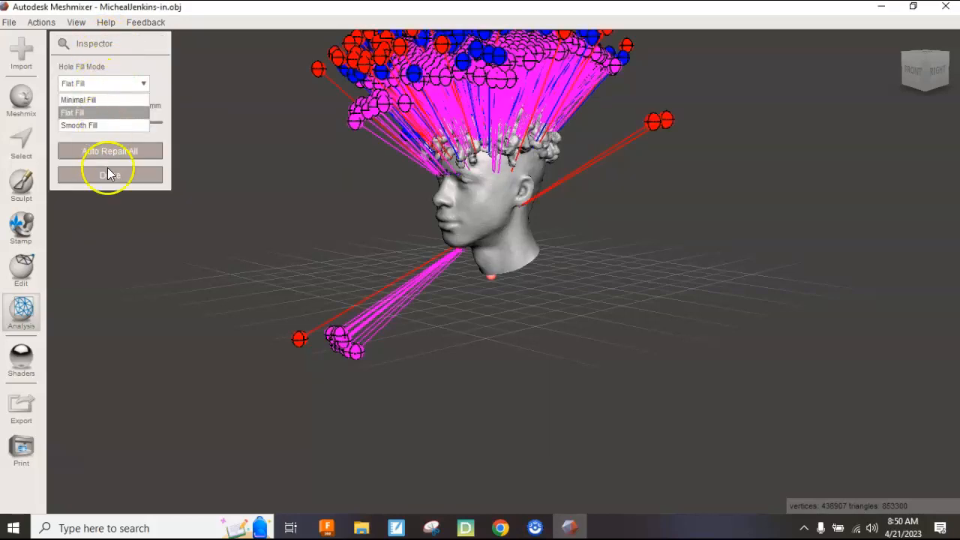
{"action": "left_click", "coordinate": [225, 179]}
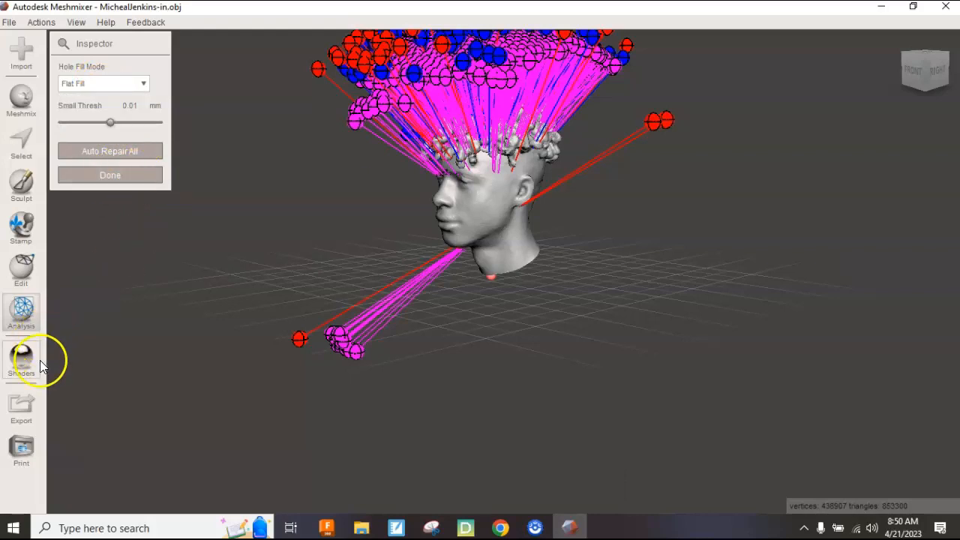
{"action": "left_click", "coordinate": [40, 276]}
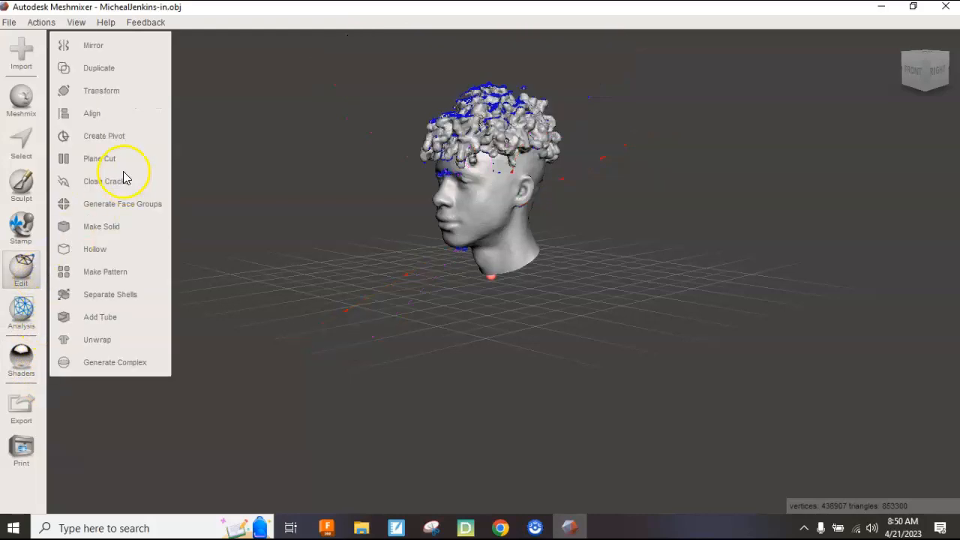
{"action": "left_click", "coordinate": [113, 227]}
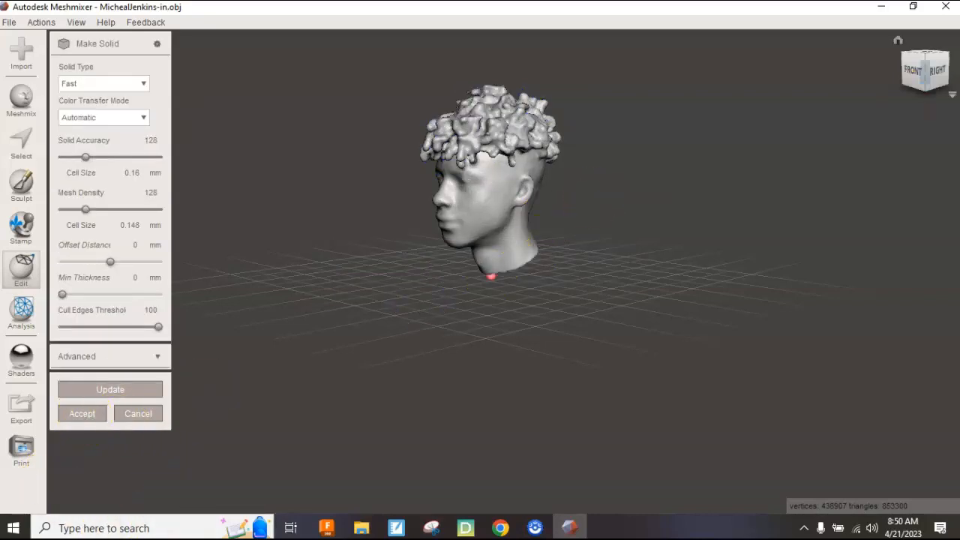
Check the Fast-type solid preview from top and front, then accept it as a new object.
{"action": "left_click", "coordinate": [926, 65]}
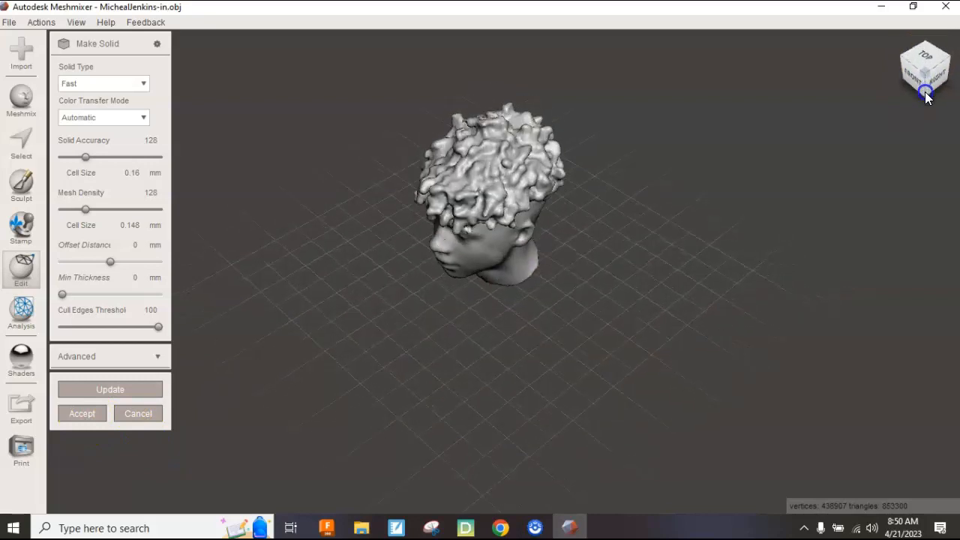
{"action": "left_click_drag", "start_coordinate": [956, 124], "coordinate": [959, 76]}
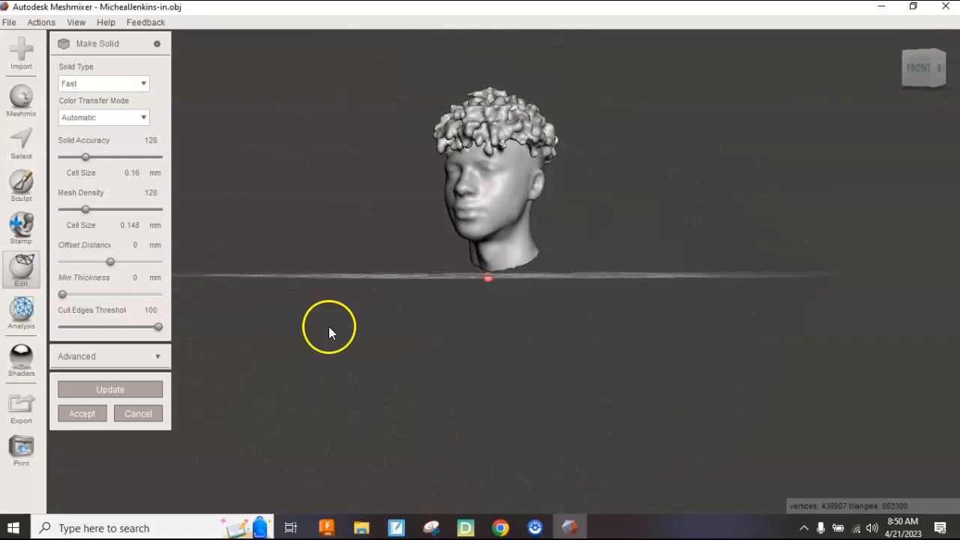
{"action": "left_click", "coordinate": [90, 414]}
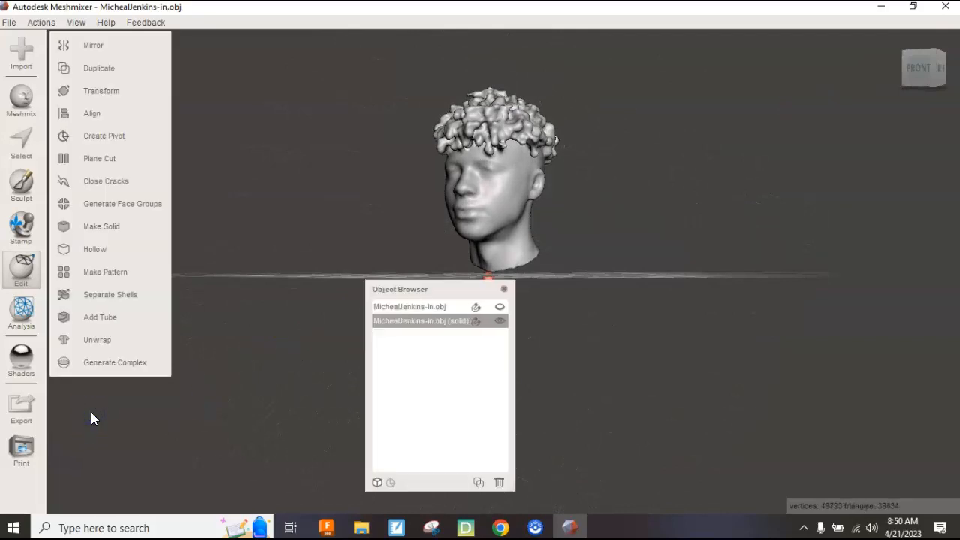
Close the Object Browser and orbit around the solid head to check its closed neck base.
{"action": "left_click", "coordinate": [504, 288]}
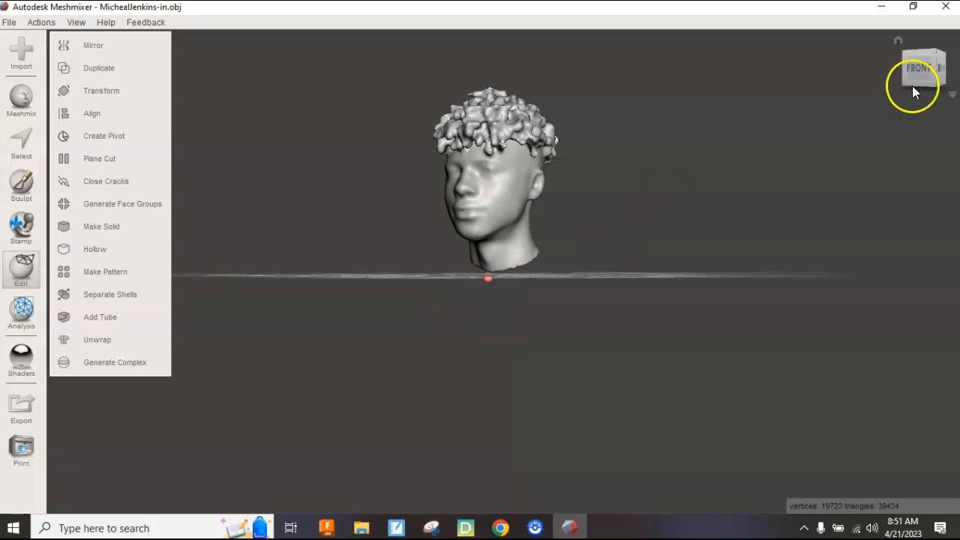
{"action": "left_click", "coordinate": [946, 60]}
{"action": "left_click_drag", "start_coordinate": [945, 60], "coordinate": [489, 81]}
{"action": "left_click", "coordinate": [937, 90]}
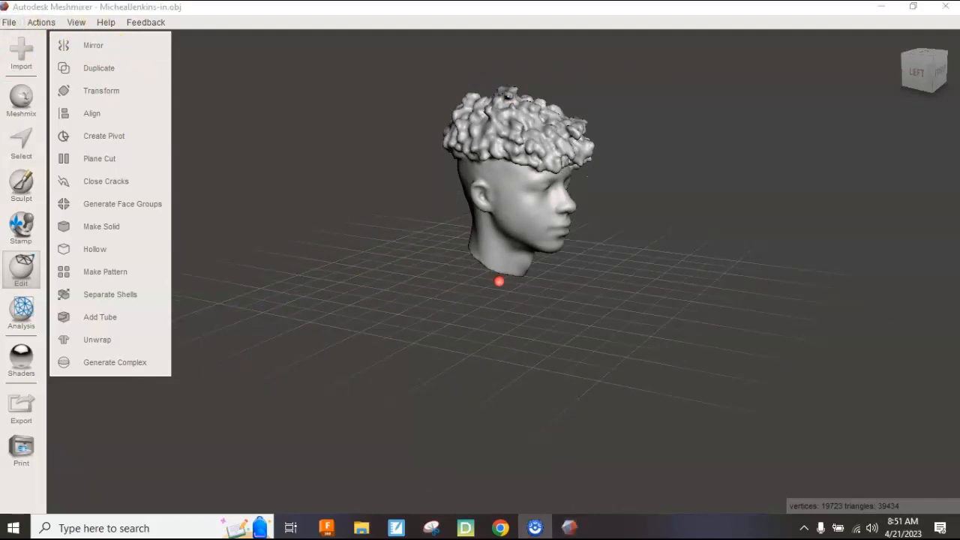
{"action": "left_click", "coordinate": [9, 22]}
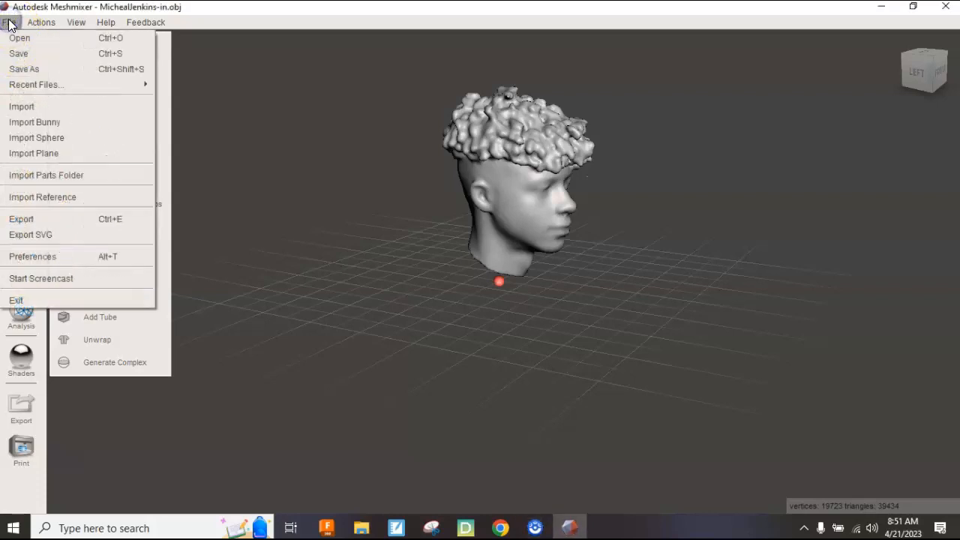
In Save As, browse to Google Drive > My Drive > Scandy Uploads.
{"action": "left_click", "coordinate": [23, 67]}
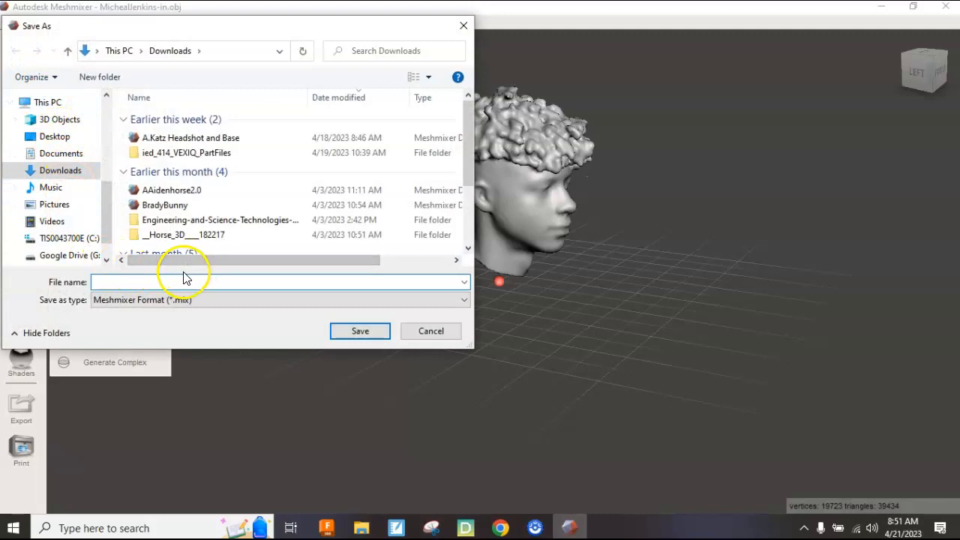
{"action": "left_click", "coordinate": [64, 257]}
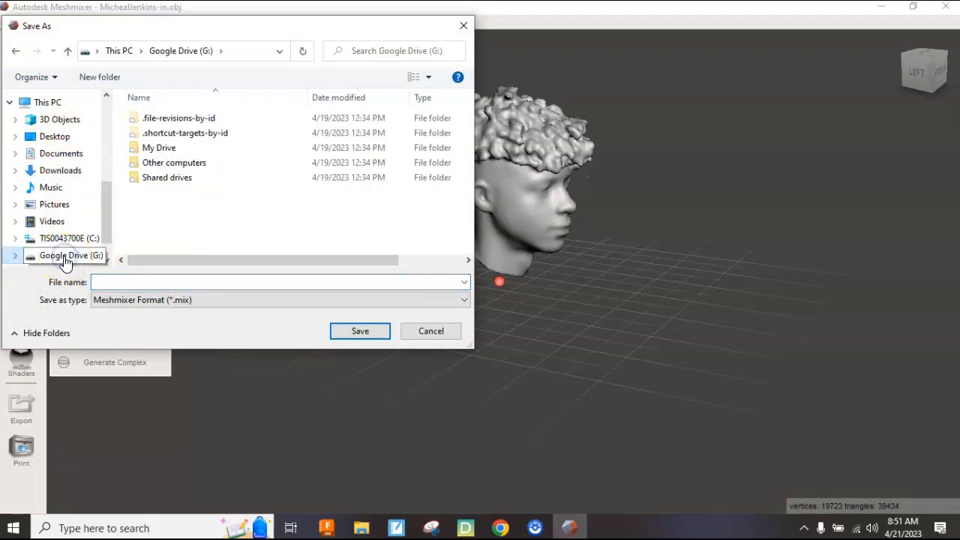
{"action": "double_click", "coordinate": [155, 150]}
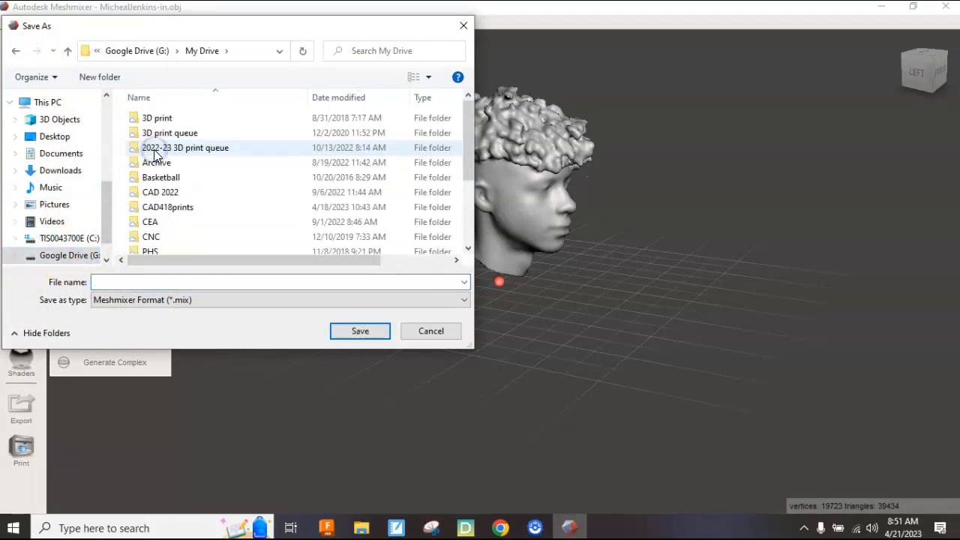
{"action": "scroll", "coordinate": [163, 165], "scroll_direction": "down", "scroll_amount": 1}
{"action": "scroll", "coordinate": [164, 169], "scroll_direction": "down", "scroll_amount": 2}
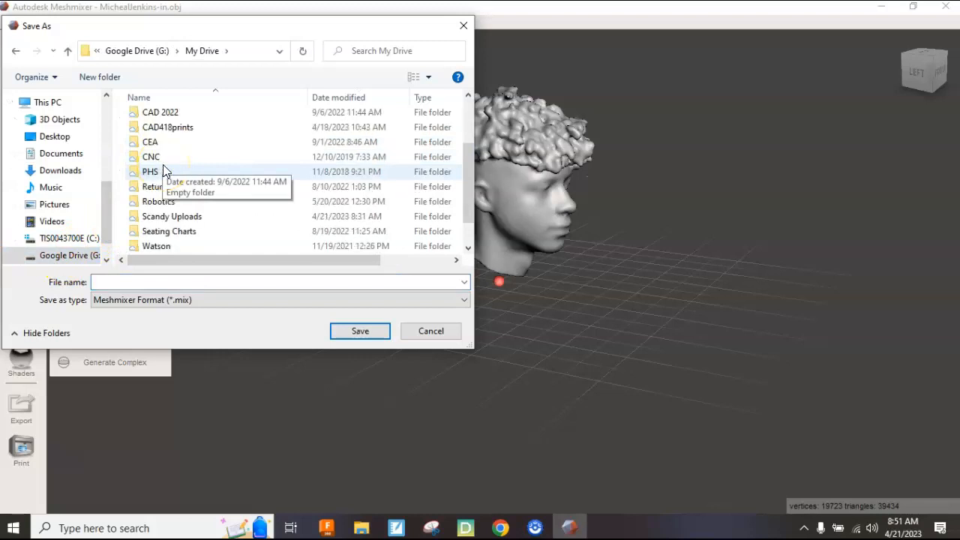
{"action": "double_click", "coordinate": [157, 186]}
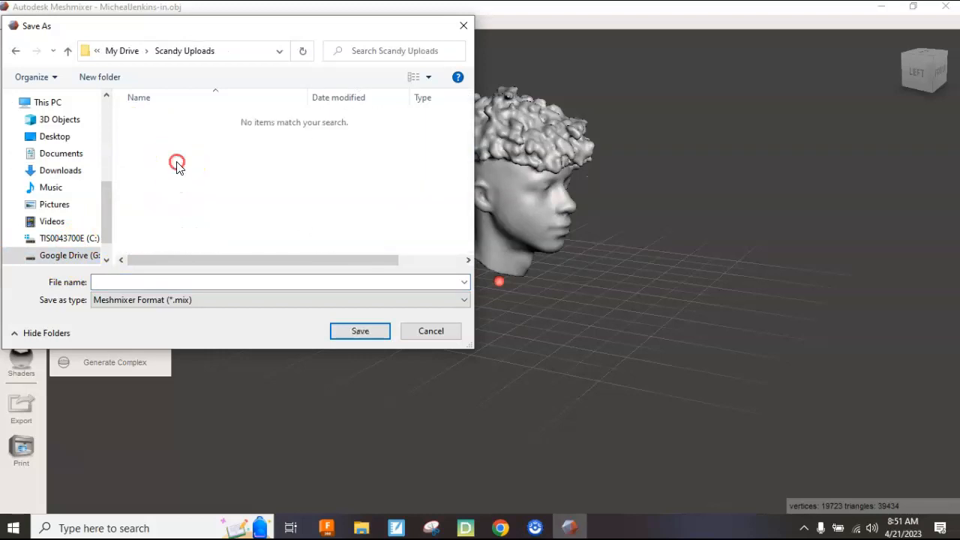
Create a new folder named Projects inside Scandy Uploads and open it.
{"action": "right_click", "coordinate": [177, 163]}
{"action": "mouse_move", "coordinate": [150, 174]}
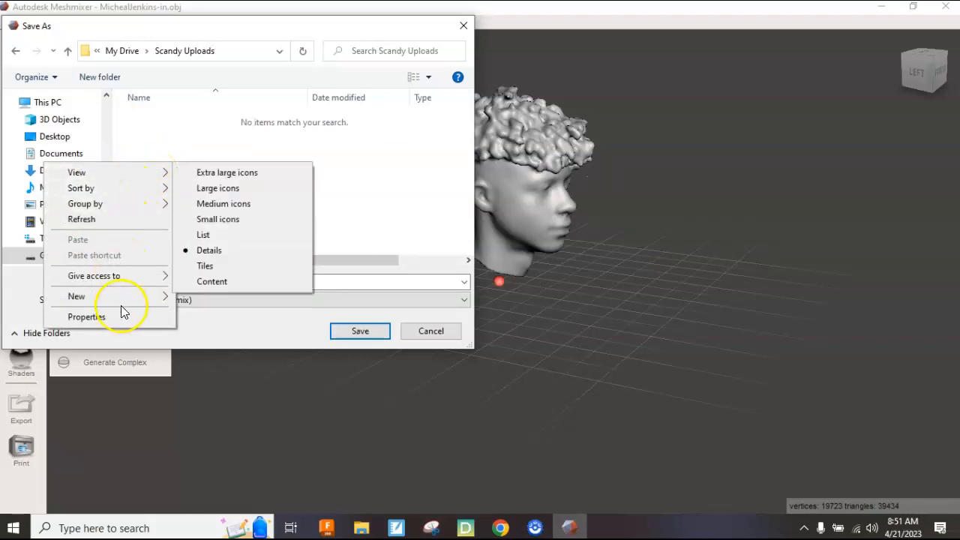
{"action": "mouse_move", "coordinate": [139, 298]}
{"action": "left_click", "coordinate": [201, 298]}
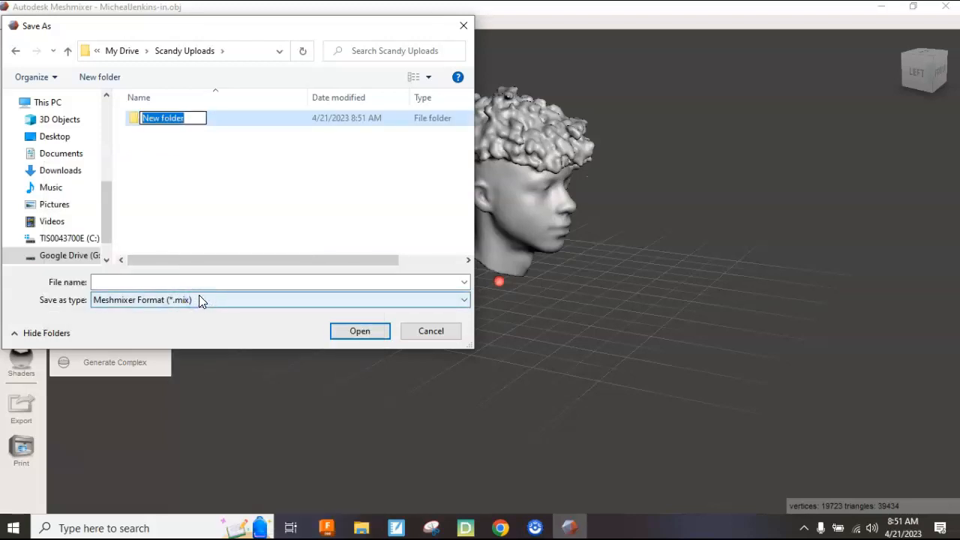
{"action": "type", "text": "Projects"}
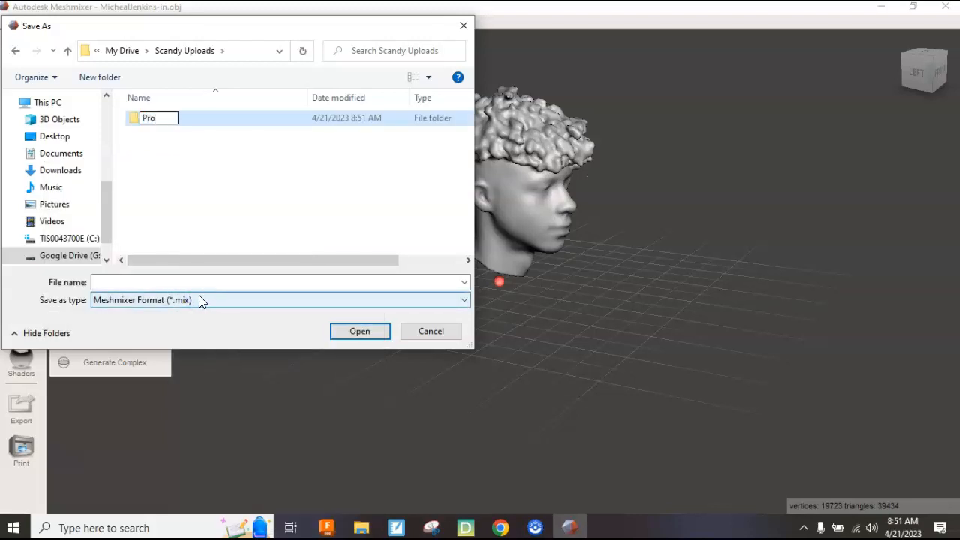
{"action": "left_click", "coordinate": [359, 332]}
{"action": "double_click", "coordinate": [182, 120]}
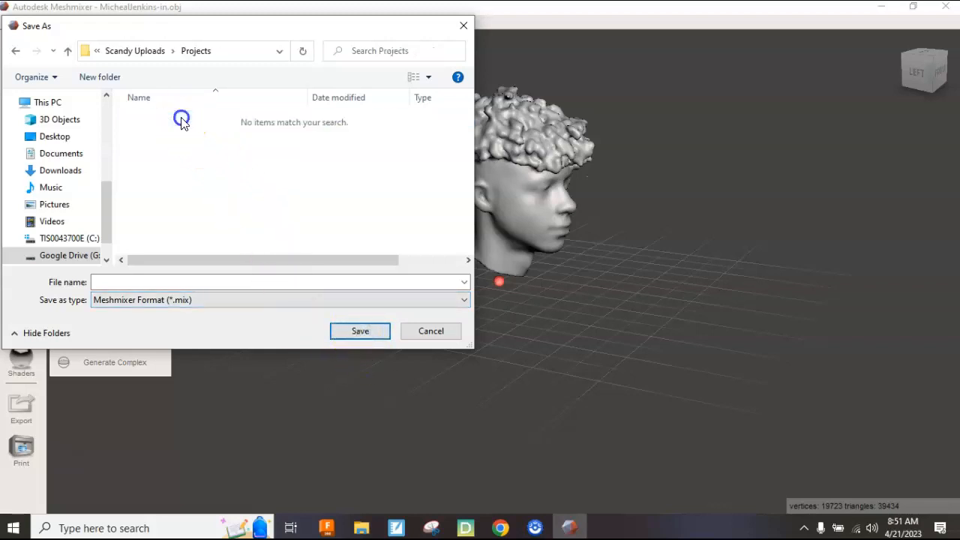
{"action": "left_click", "coordinate": [351, 330]}
{"action": "left_click", "coordinate": [358, 332]}
Name the file after the scanned person and save it as a .mix project.
{"action": "left_click", "coordinate": [252, 280]}
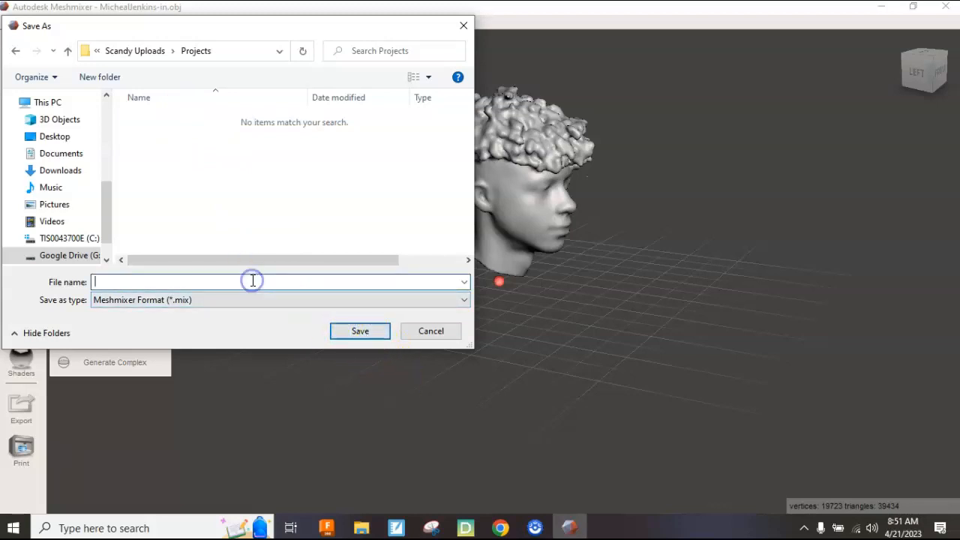
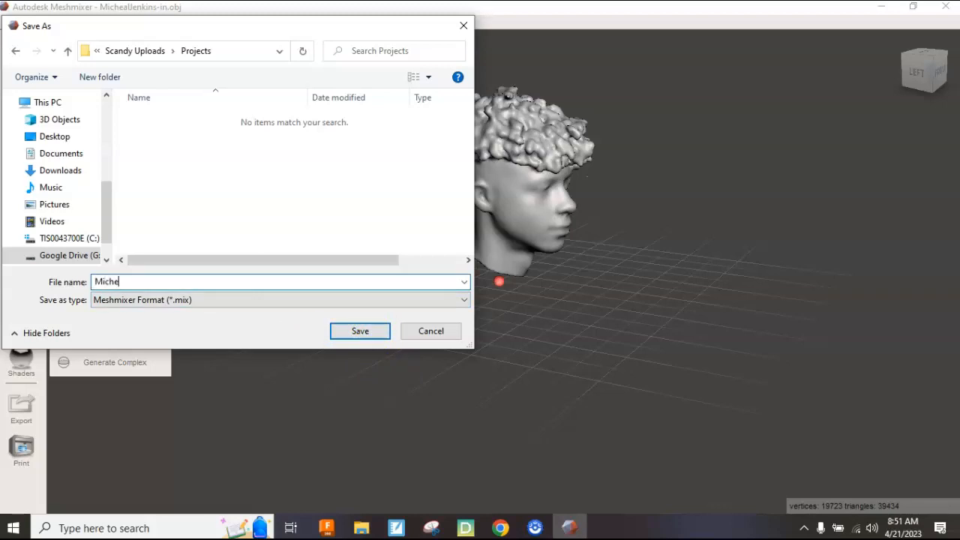
{"action": "left_click", "coordinate": [353, 330]}
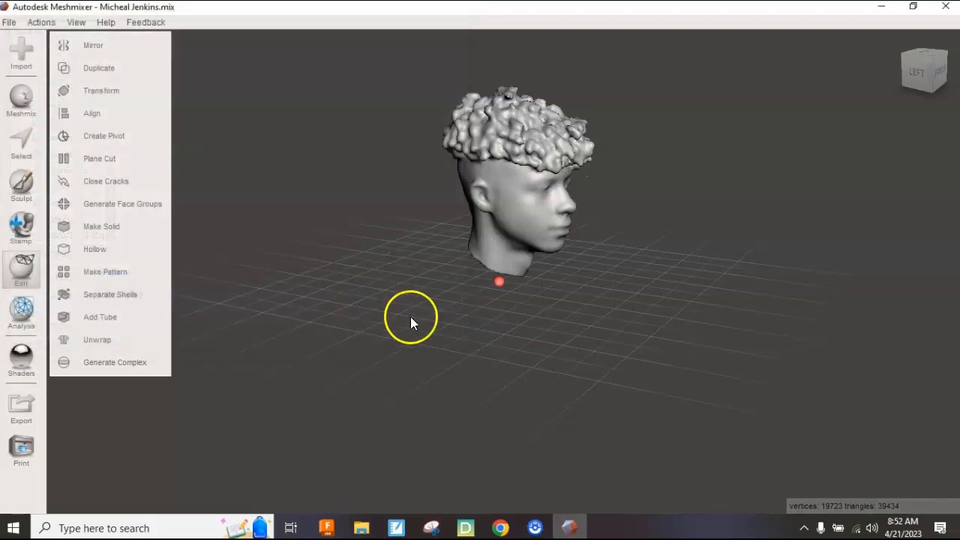